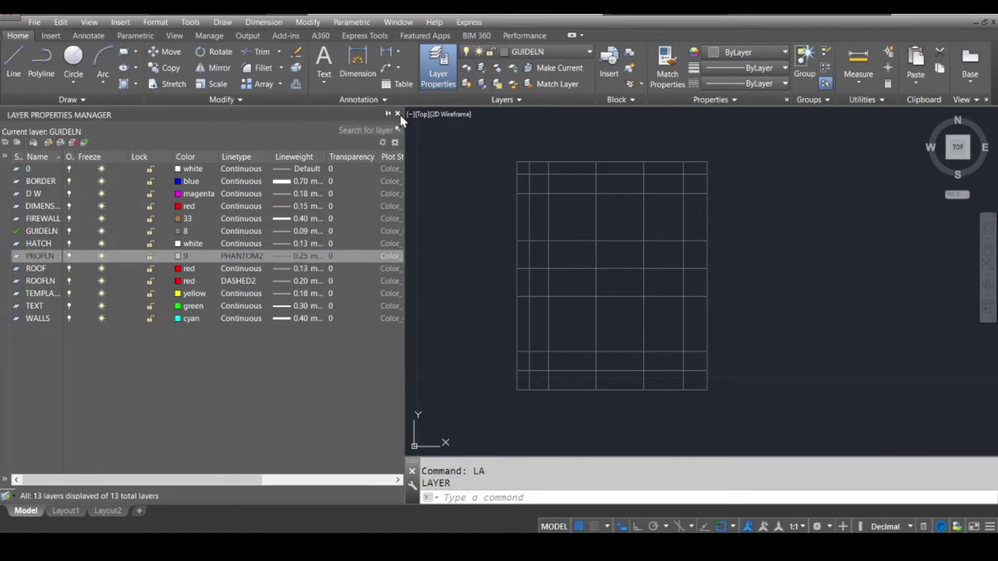
Close the Layer Properties Manager and make PROPLN the current layer.
click(397, 113)
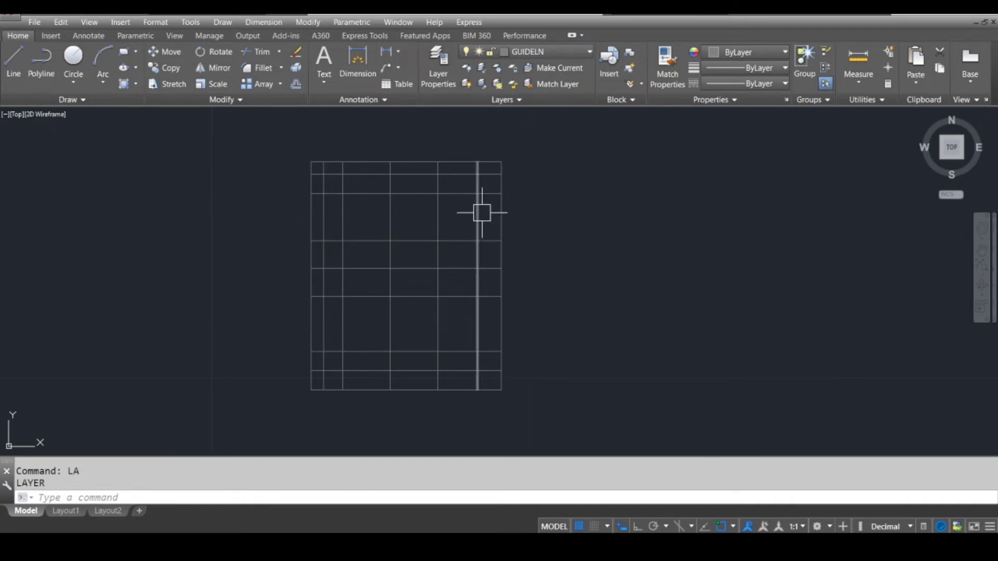
mouse_move(482, 212)
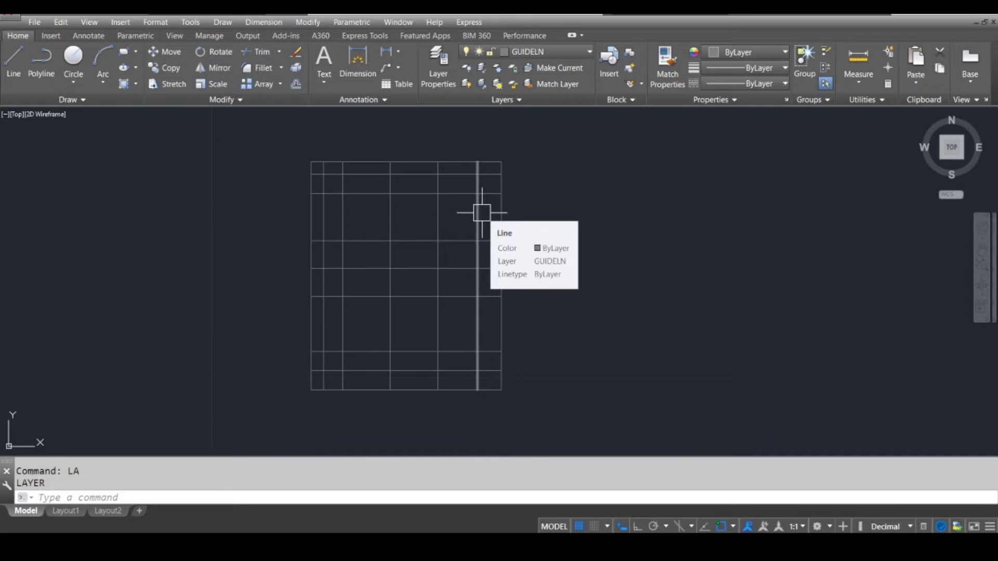
mouse_move(463, 186)
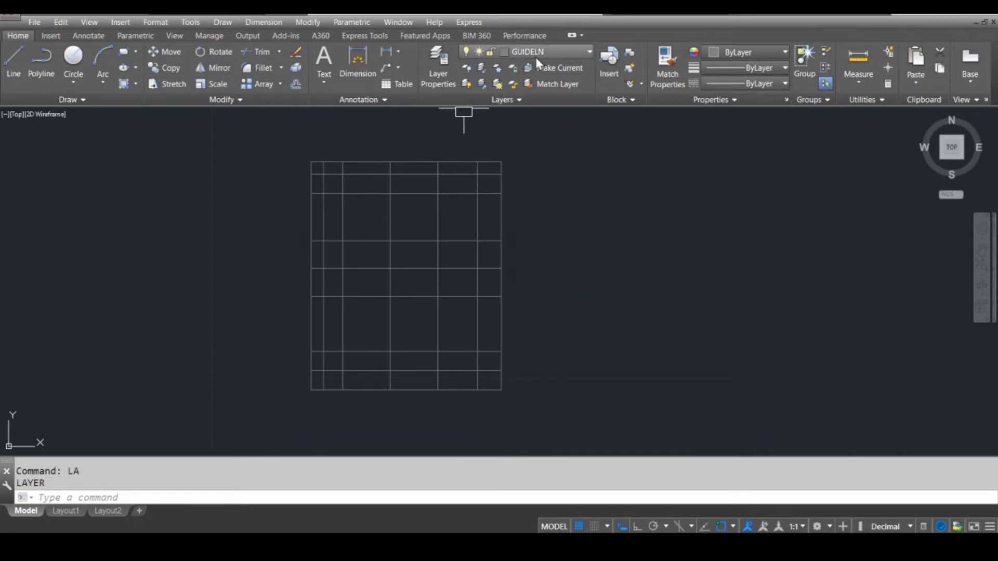
click(548, 51)
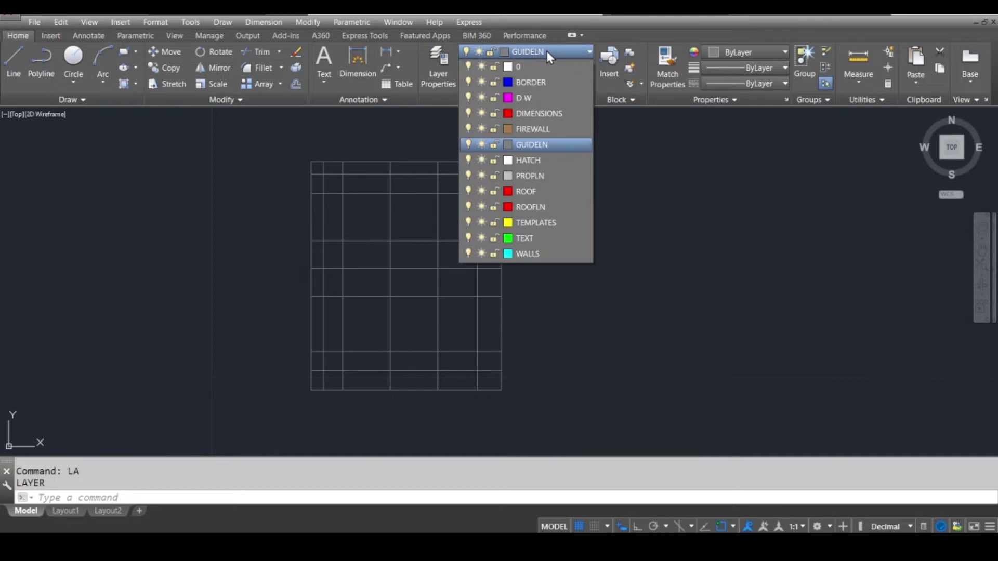
click(538, 175)
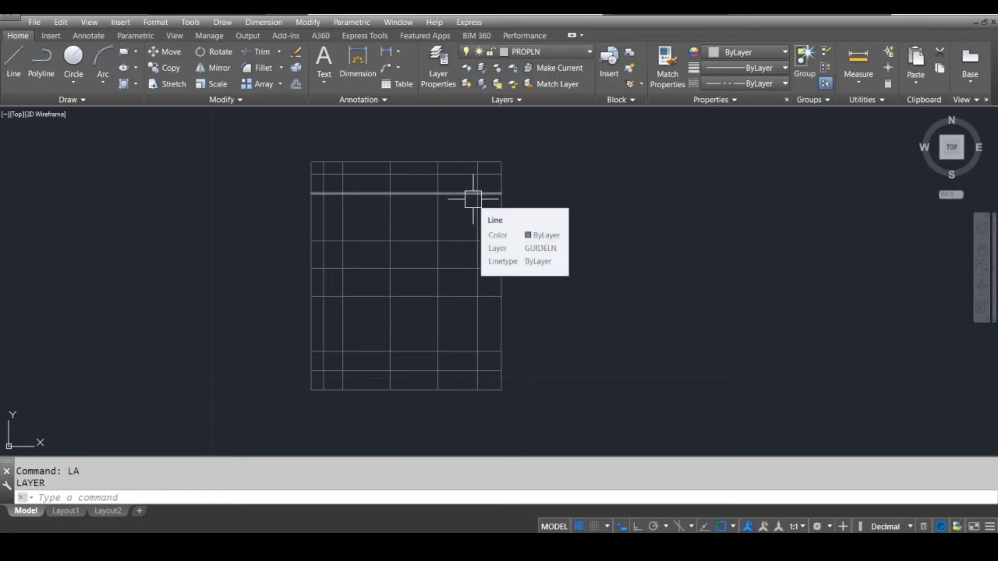
Move the uppermost horizontal line of the grid to the PROPLN layer.
click(497, 162)
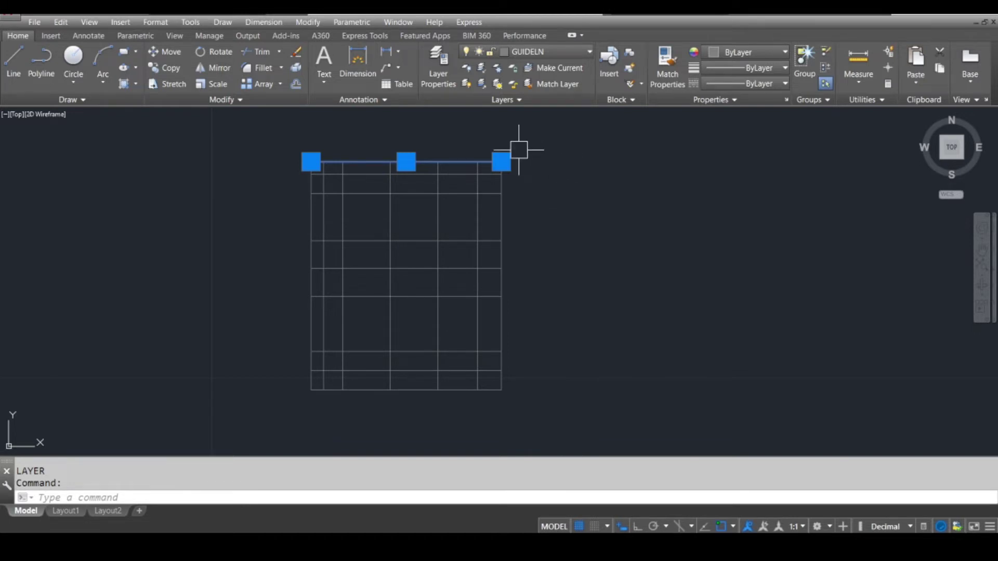
click(540, 50)
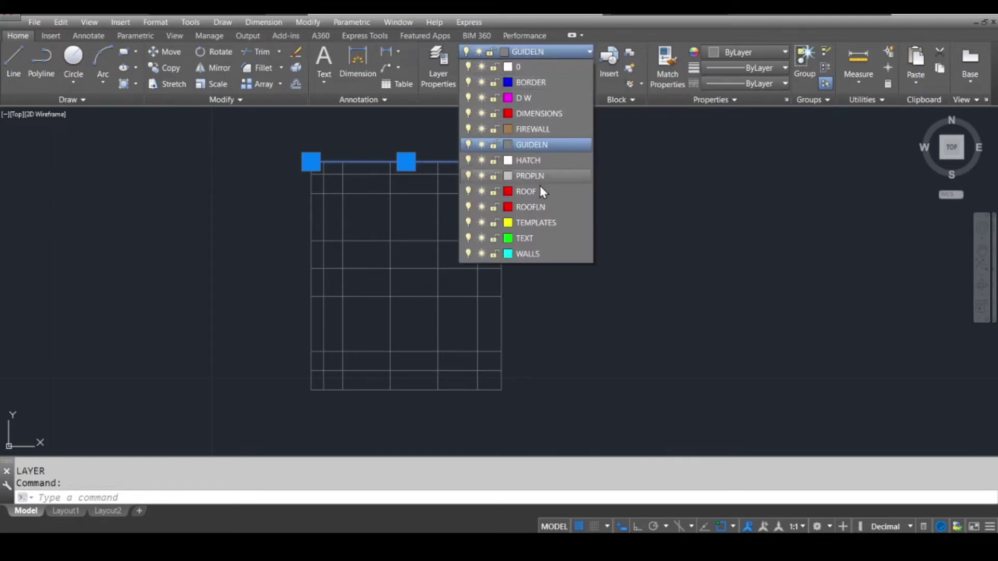
click(550, 176)
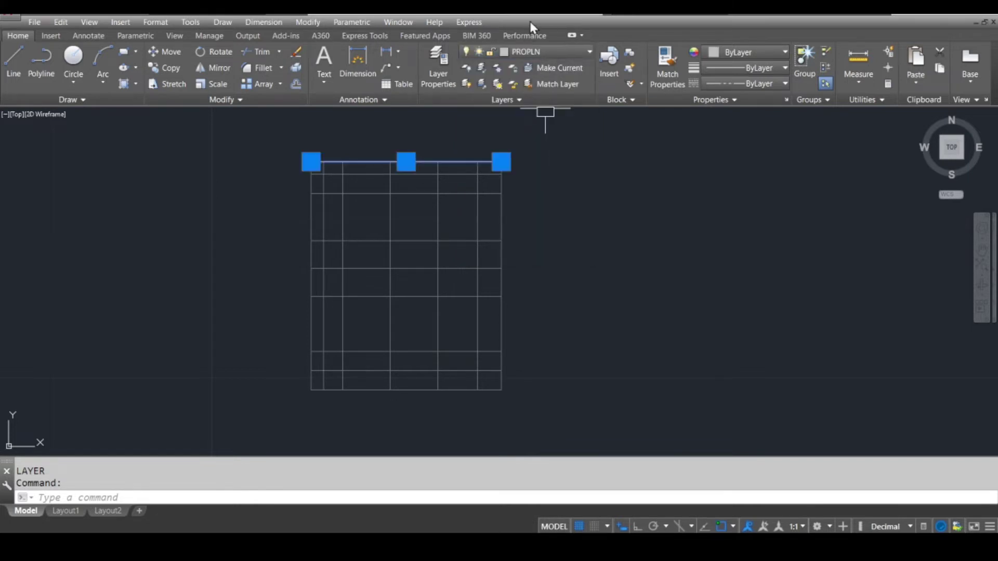
Turn the GUIDELN layer off to check the reassigned top line, and turn the layer back on.
click(534, 51)
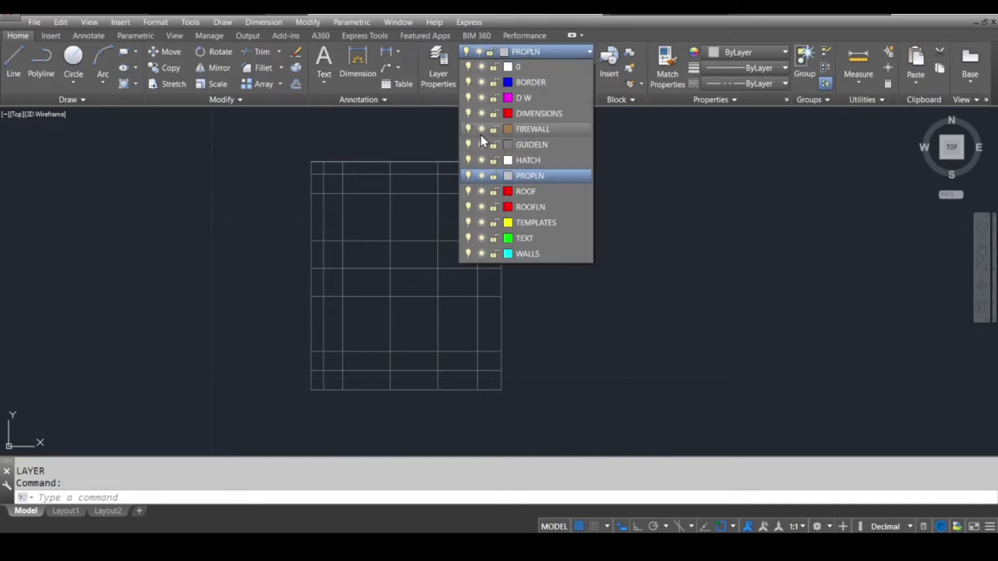
click(467, 144)
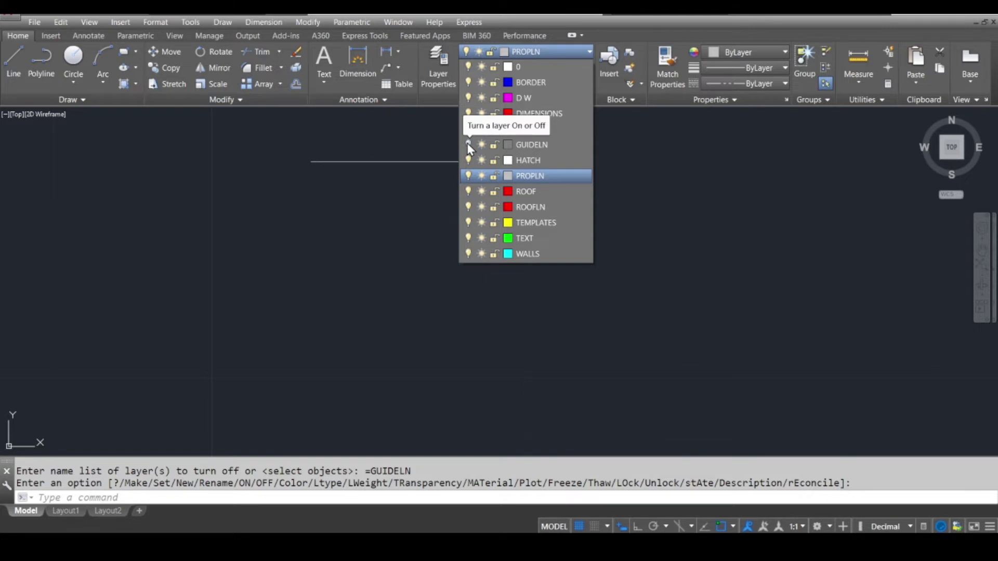
click(652, 262)
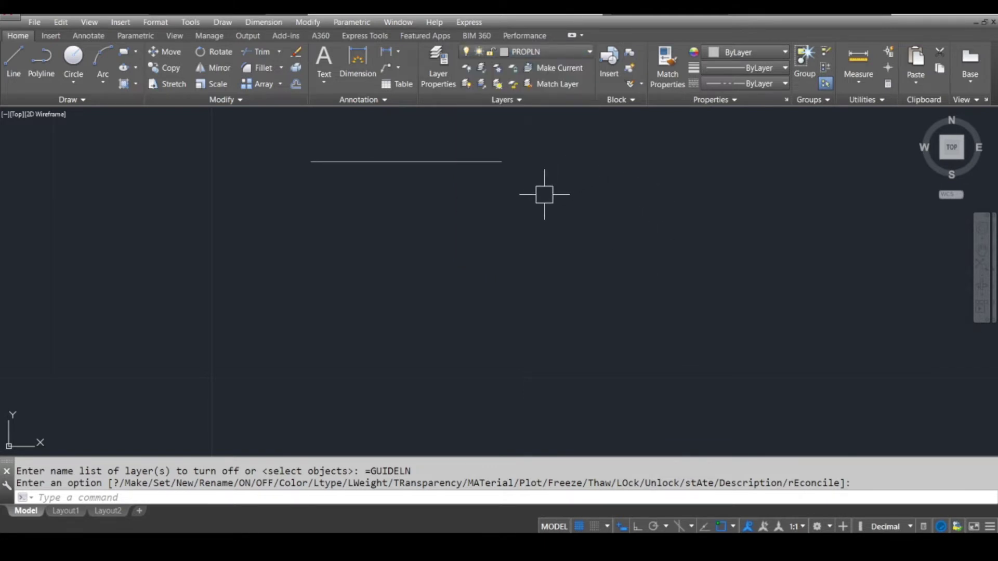
click(516, 51)
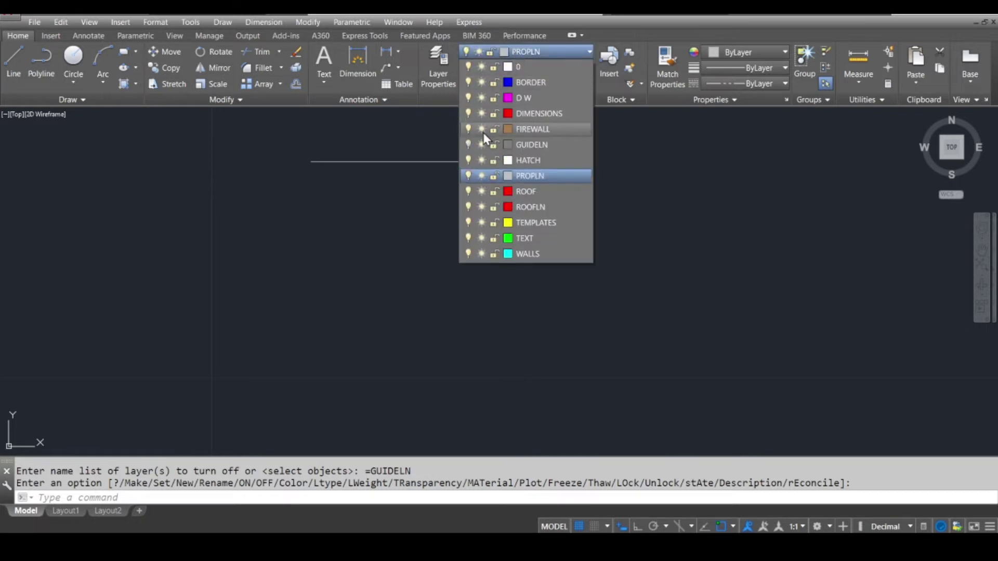
click(469, 144)
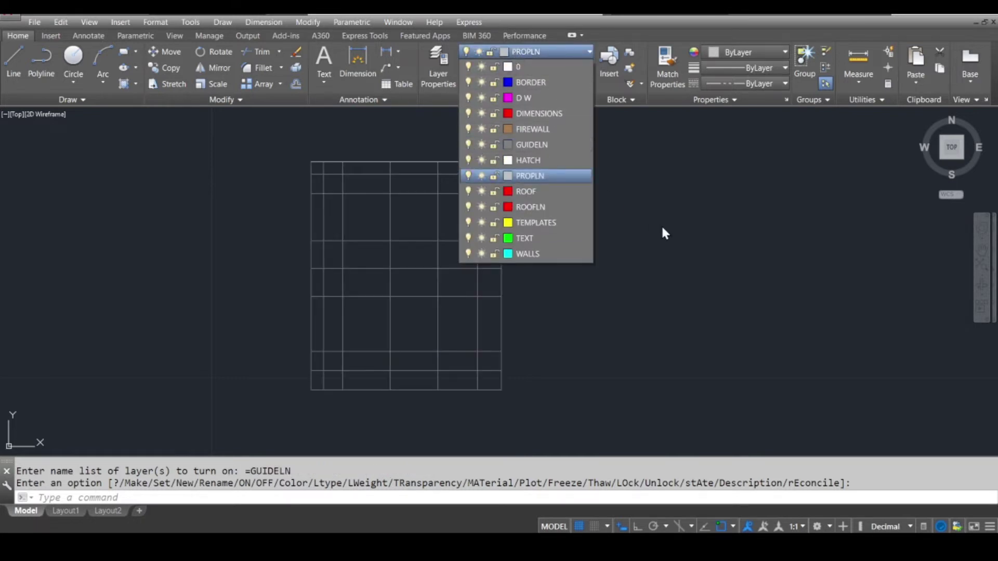
click(680, 228)
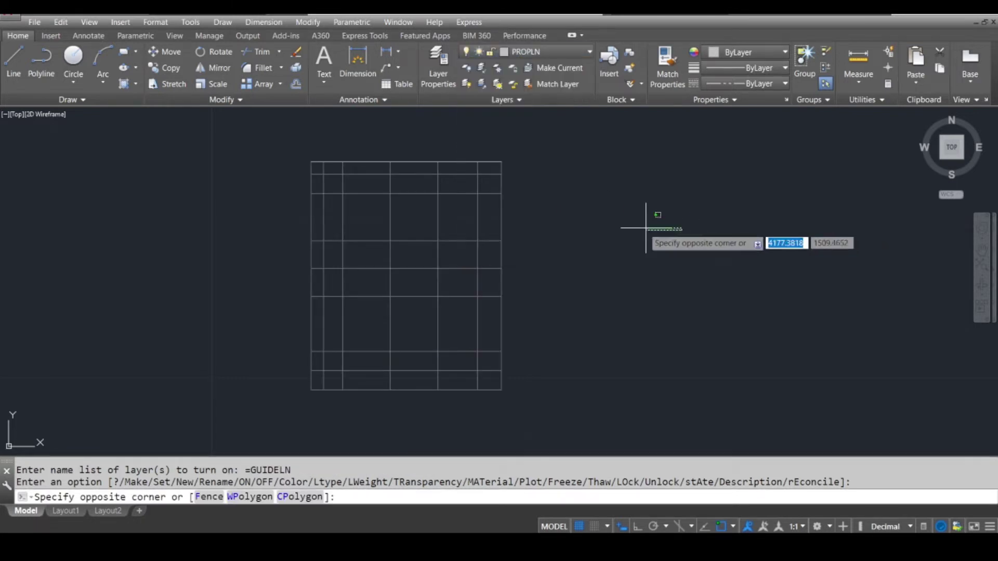
click(647, 229)
Match the properties of the grid's left, bottom and right outer lines to the top PROPLN line.
click(306, 216)
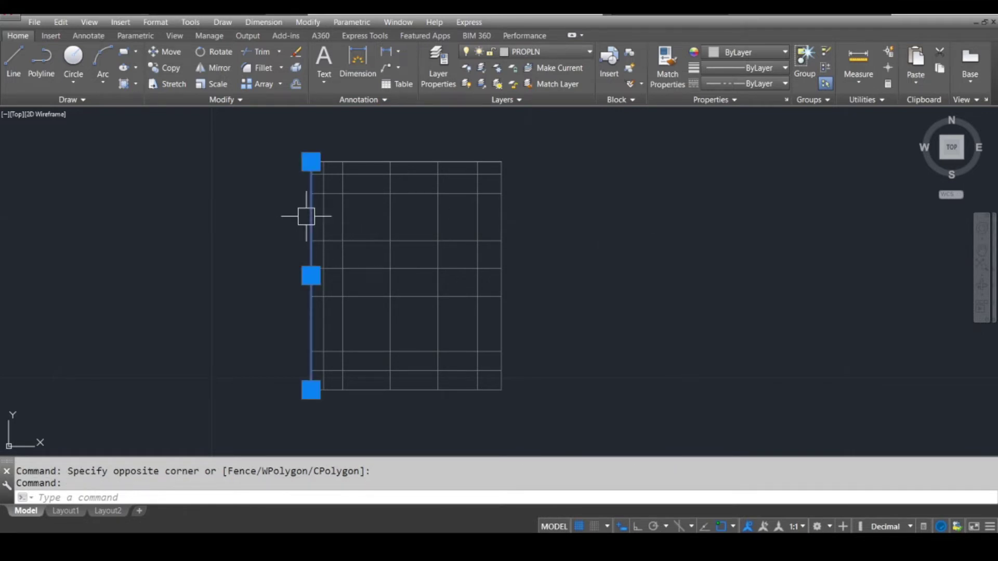
click(502, 220)
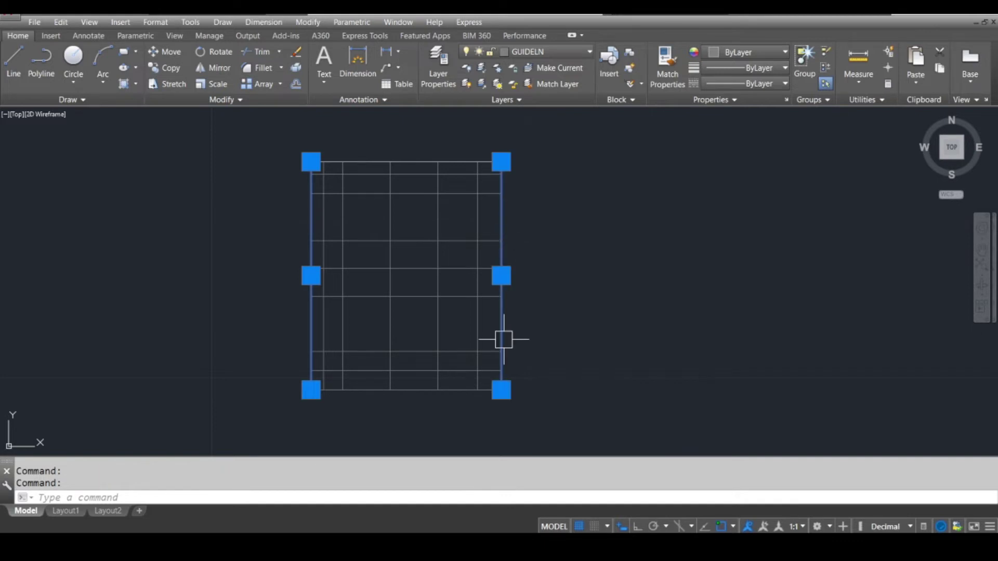
click(459, 391)
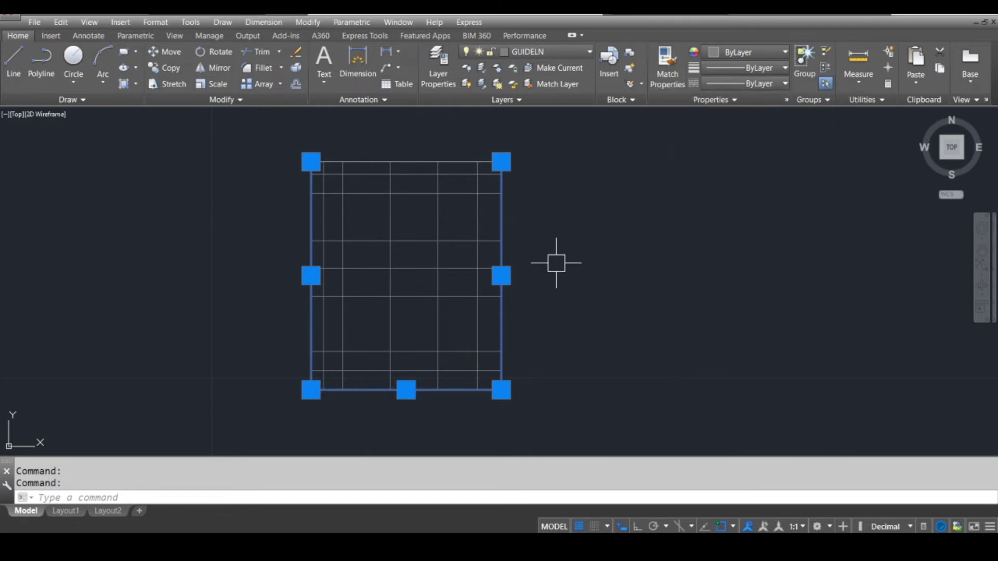
text(MA)
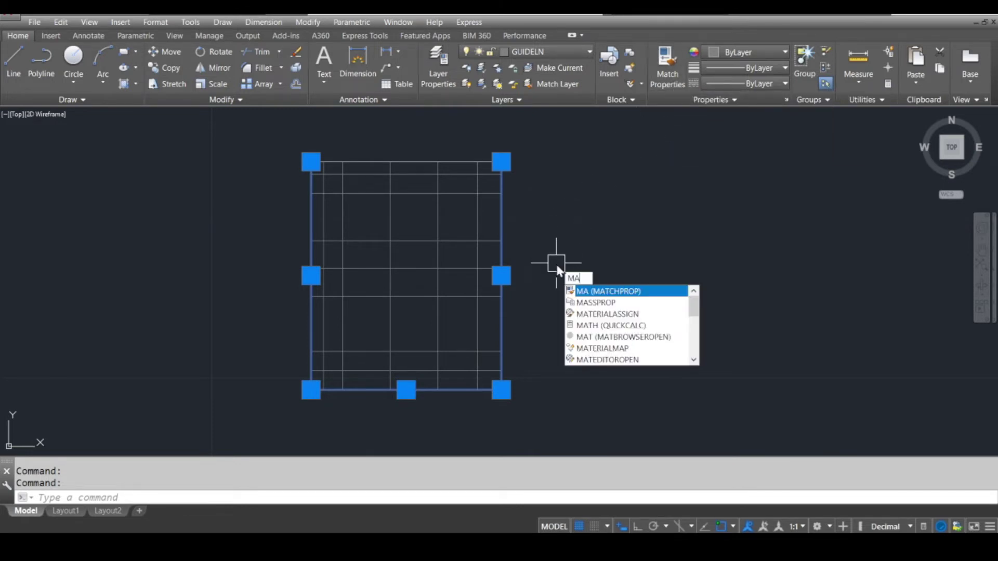
key(Return)
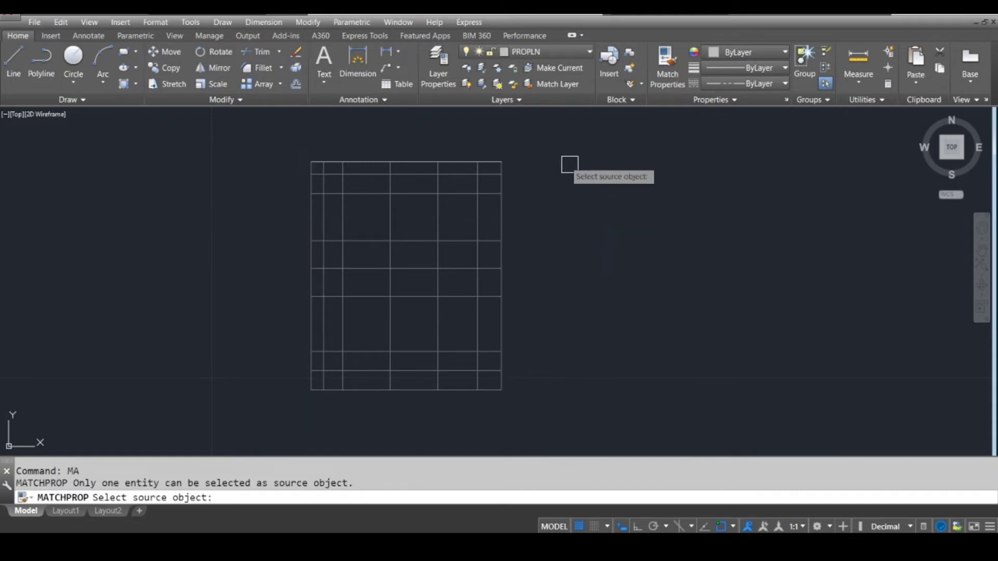
click(414, 161)
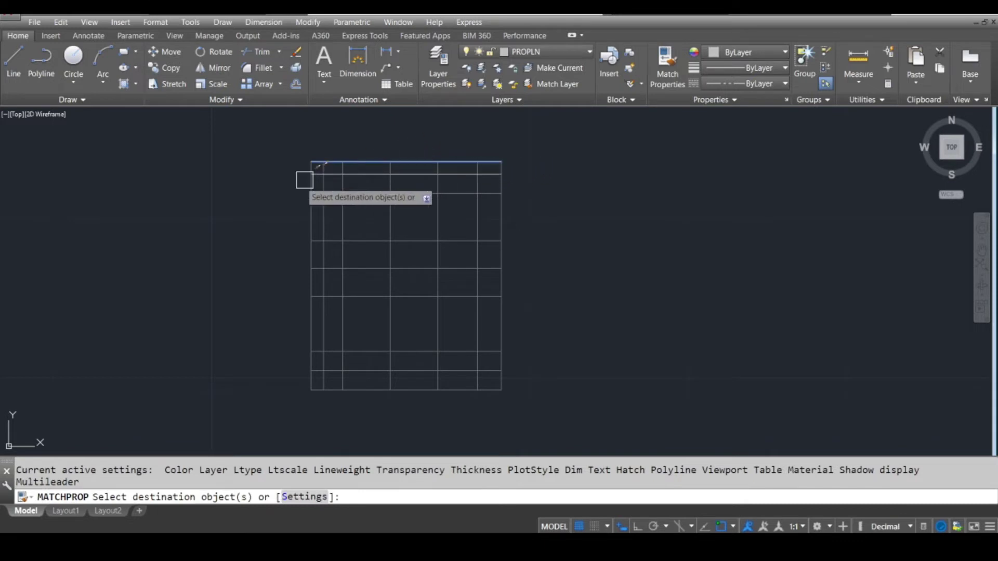
click(305, 209)
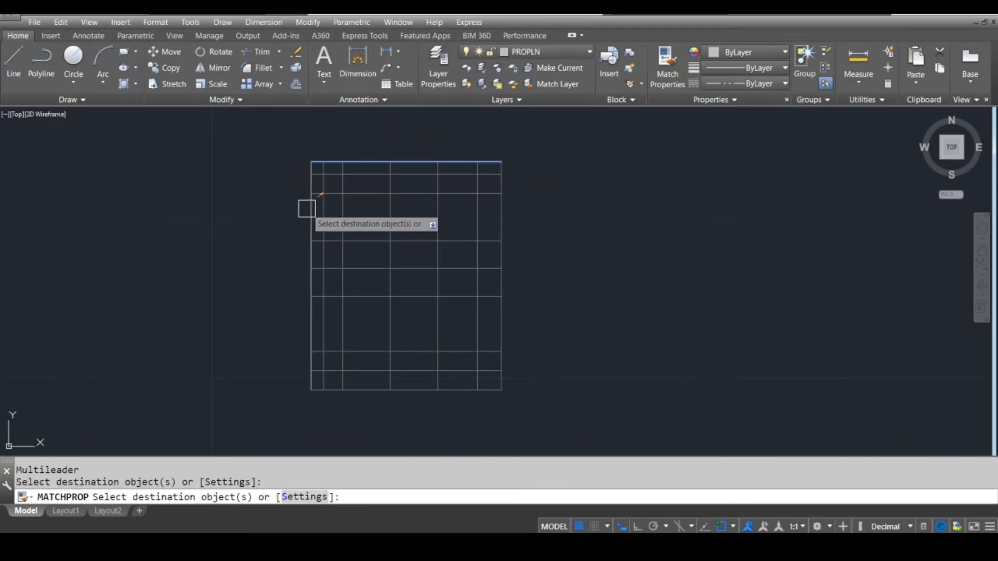
click(368, 391)
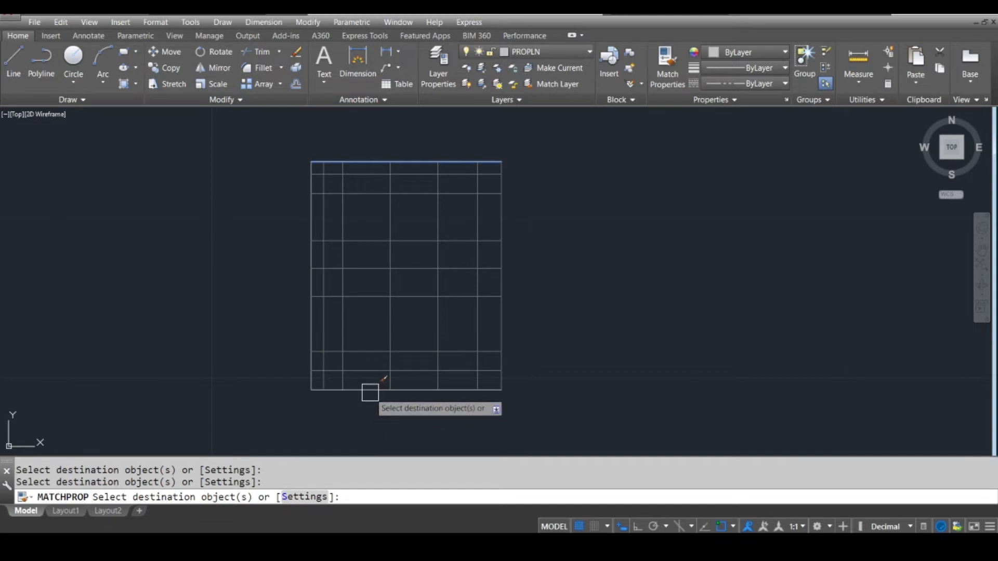
scroll(508, 231, up, 2)
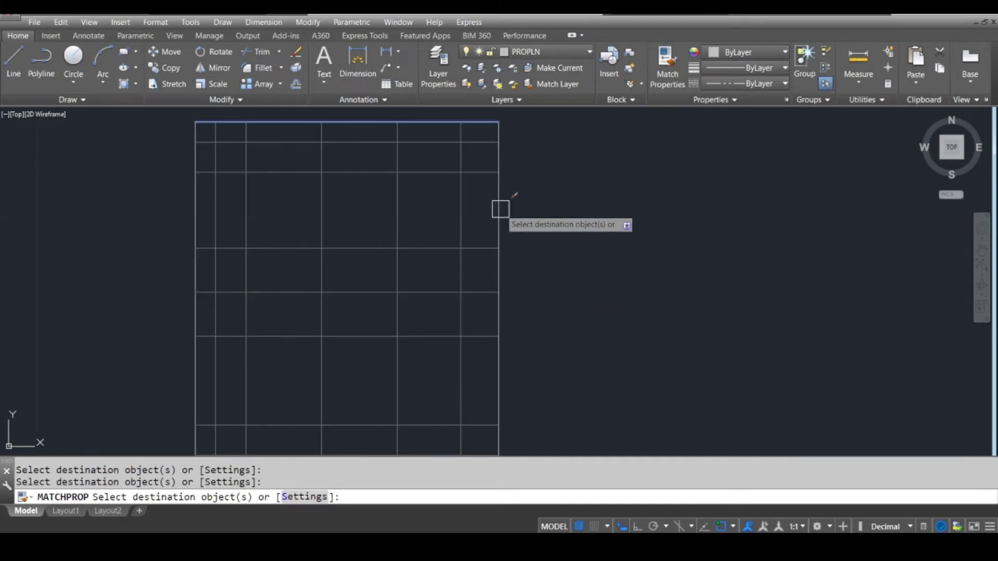
scroll(532, 233, down, 4)
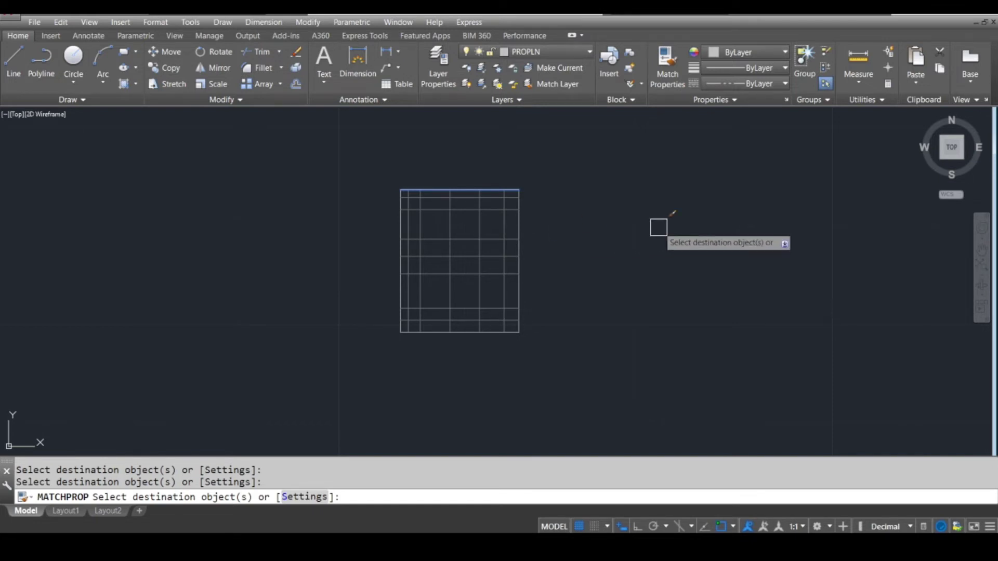
key(Return)
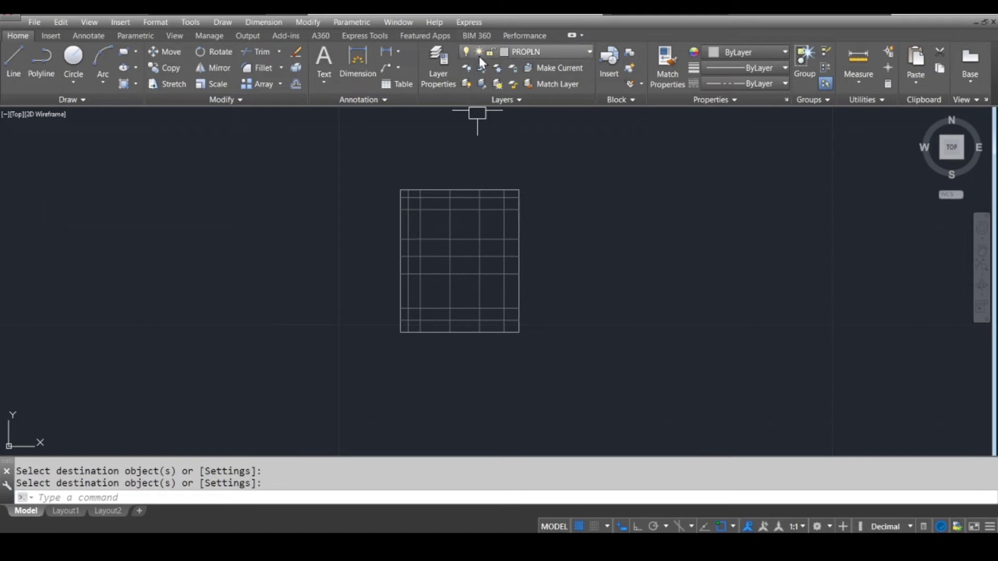
Turn off the GUIDELN layer so only the four property lines are displayed.
click(512, 51)
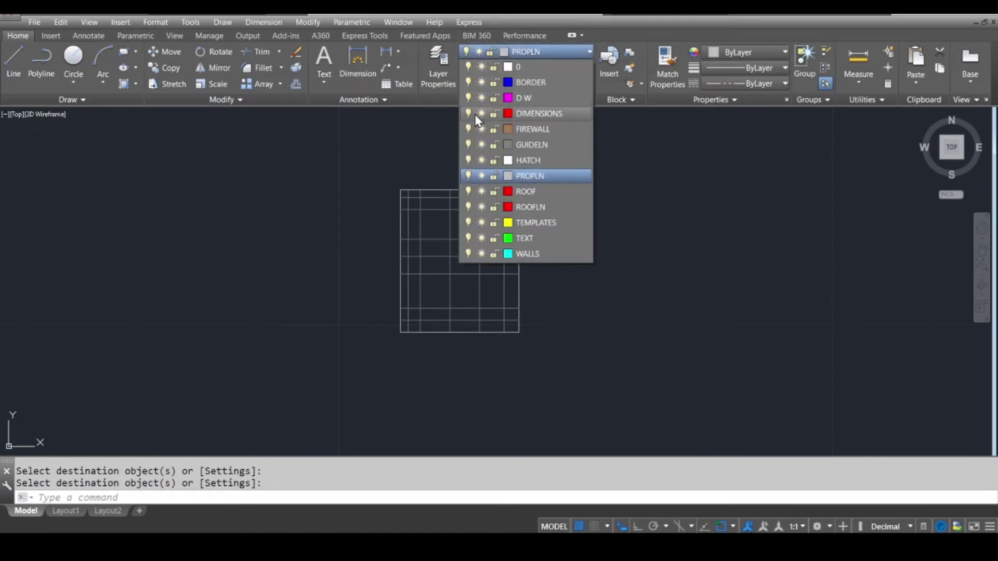
click(468, 144)
click(645, 250)
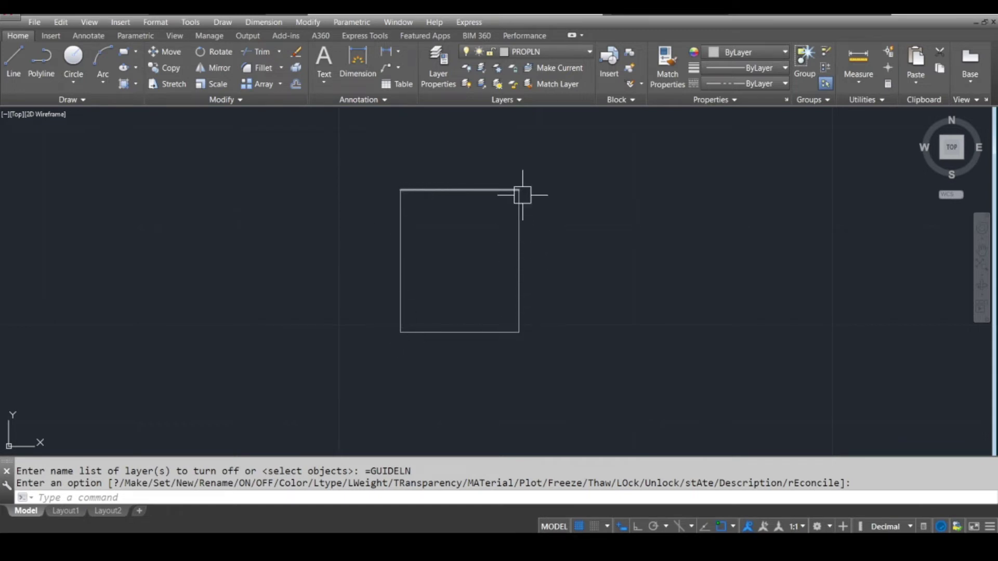
mouse_move(487, 331)
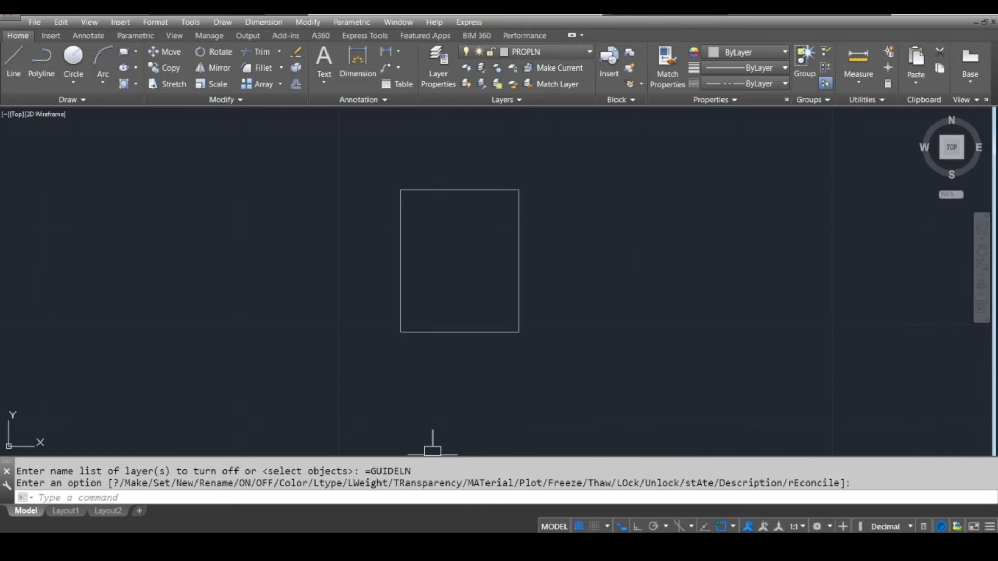
Switch to PowerPoint and examine the floor plan on slide 3, especially the property line along the garage side.
key(alt+Tab)
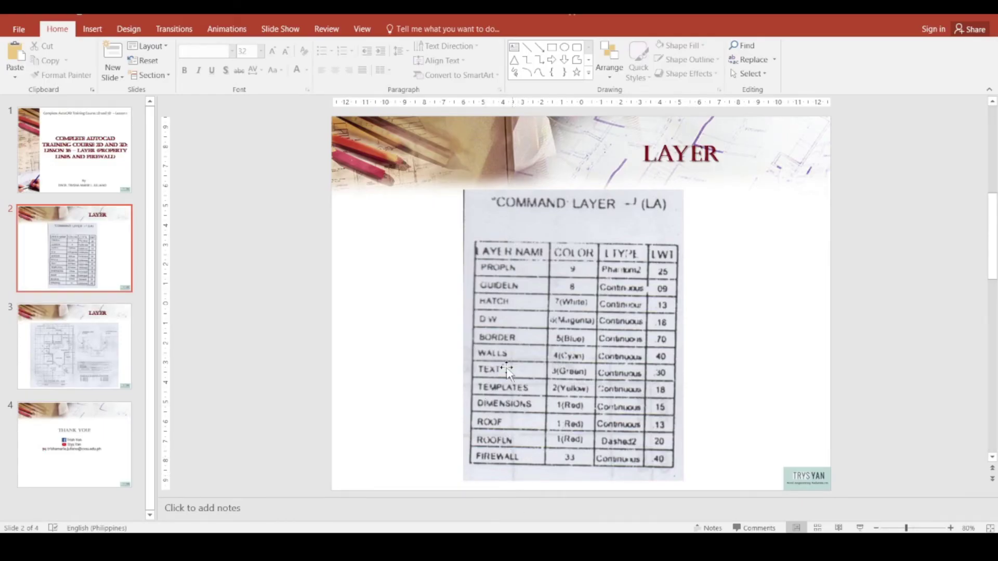
click(88, 367)
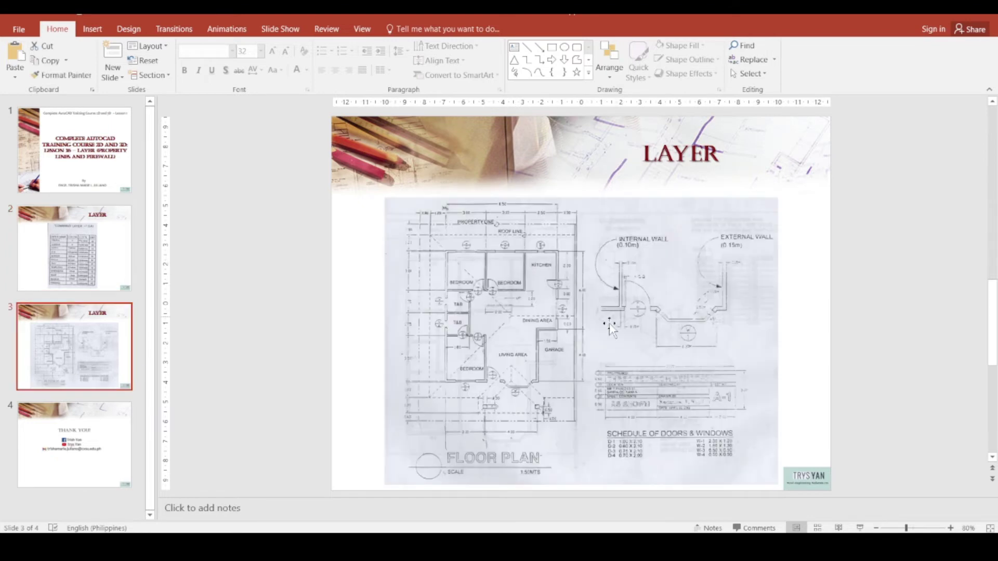
ctrl+scroll(569, 353, up, 4)
ctrl+scroll(569, 354, down, 2)
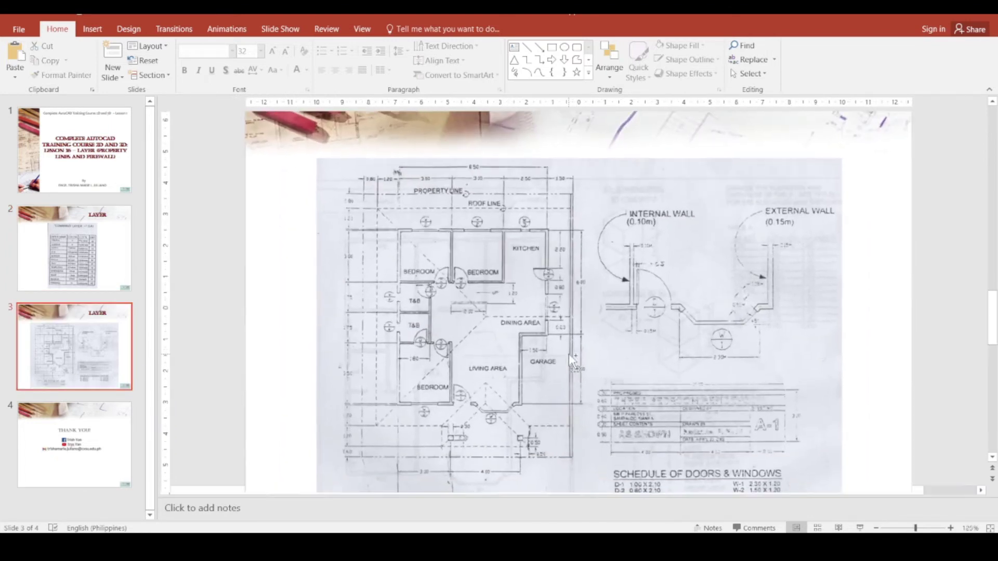
ctrl+scroll(569, 353, up, 3)
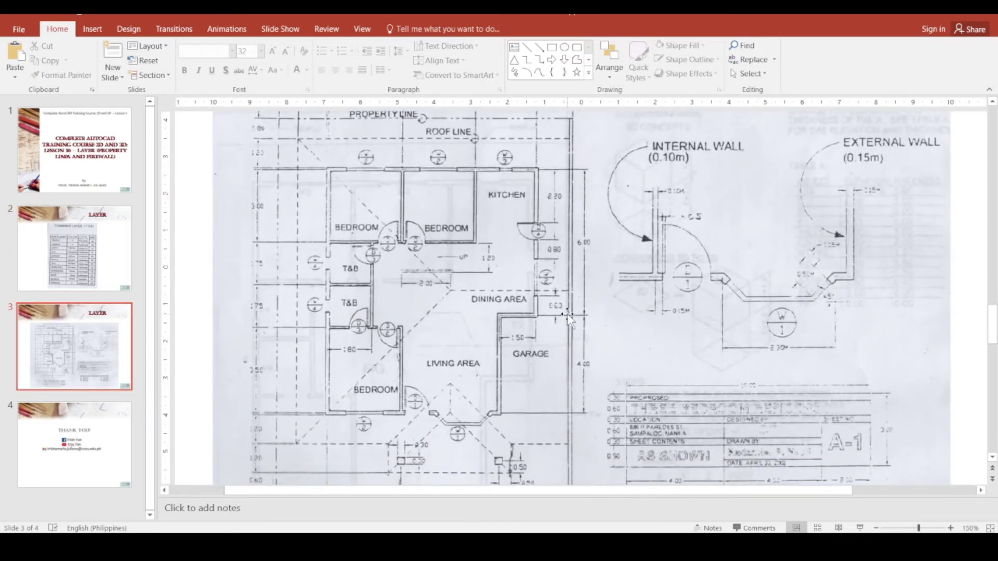
scroll(567, 323, down, 2)
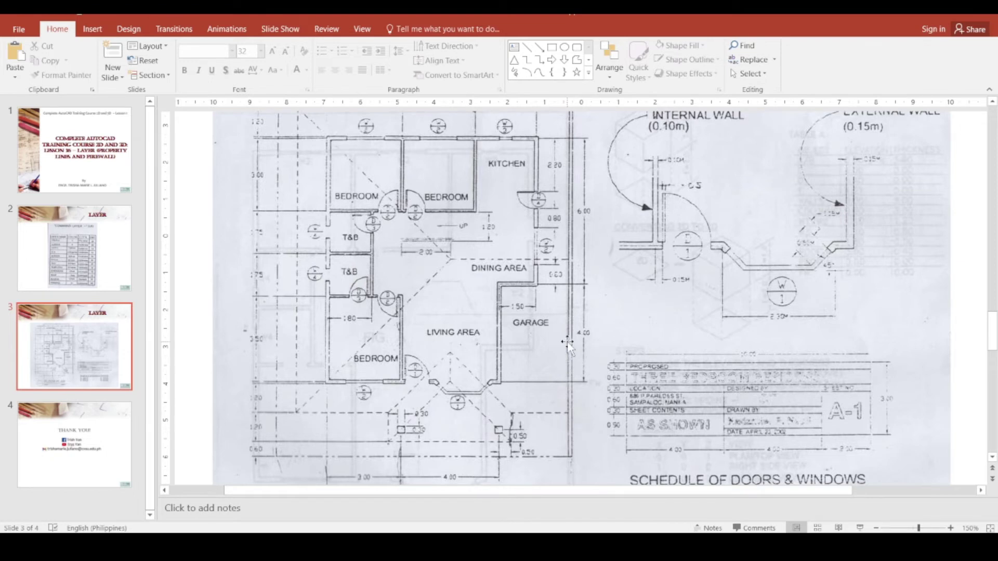
scroll(886, 213, up, 2)
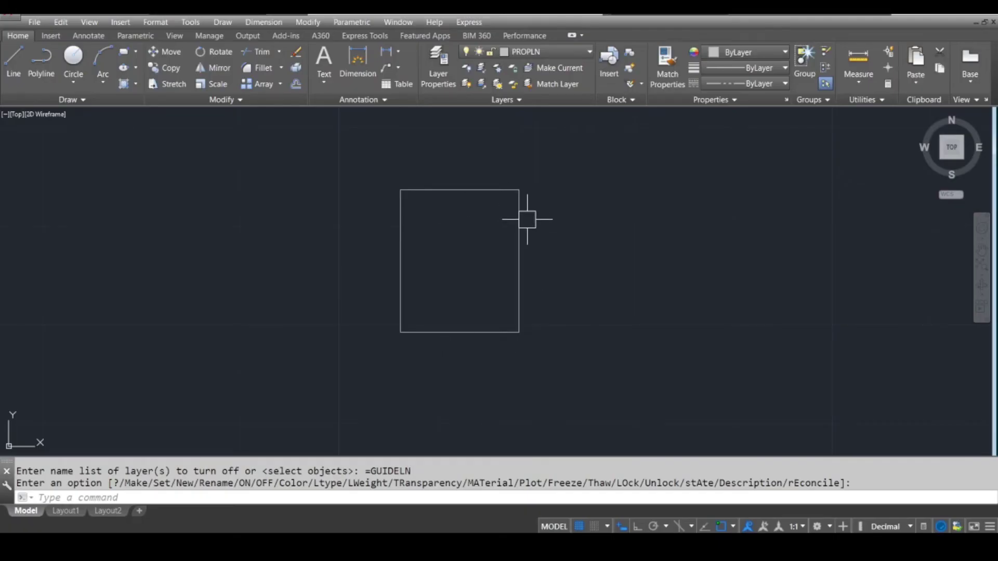
Make FIREWALL the current layer, and offset the plan's right property line 0.15 to the inside.
click(528, 51)
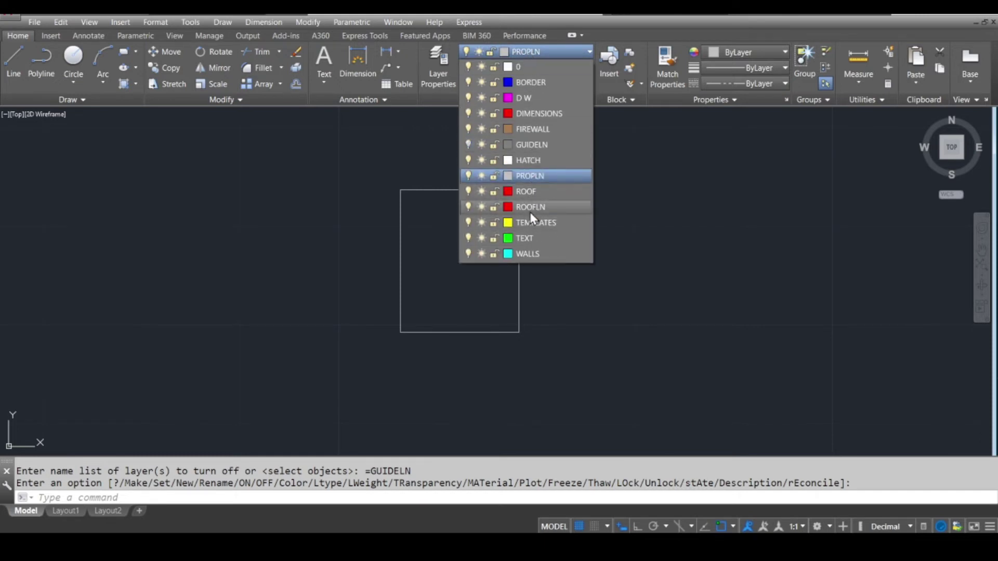
click(530, 129)
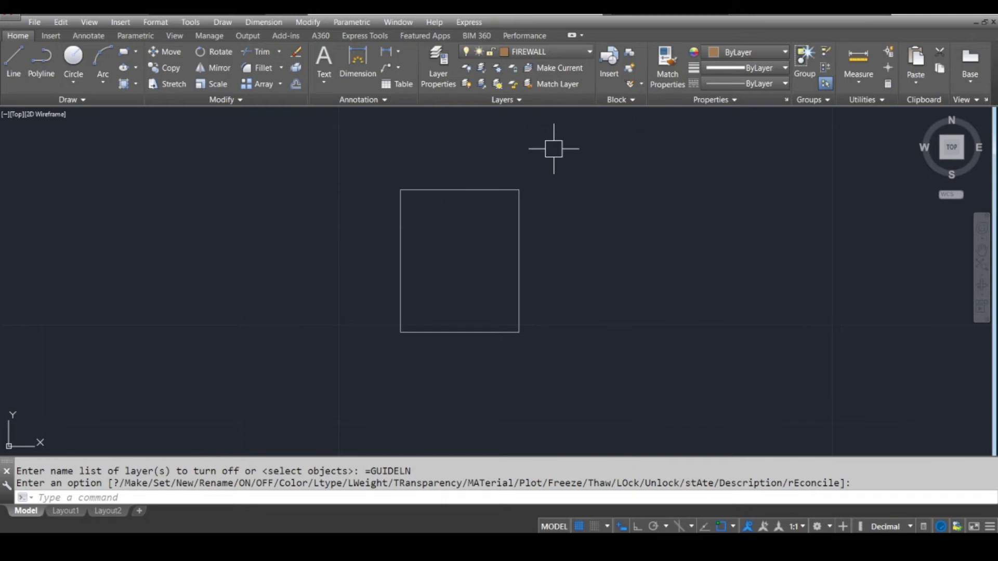
scroll(541, 262, up, 2)
scroll(541, 262, up, 1)
click(494, 276)
click(434, 277)
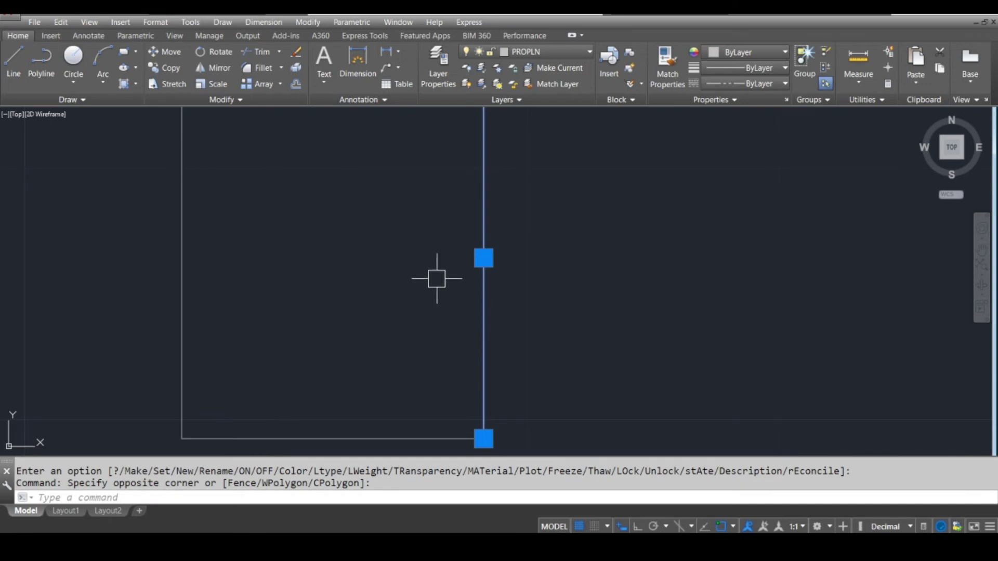
text(o)
key(Return)
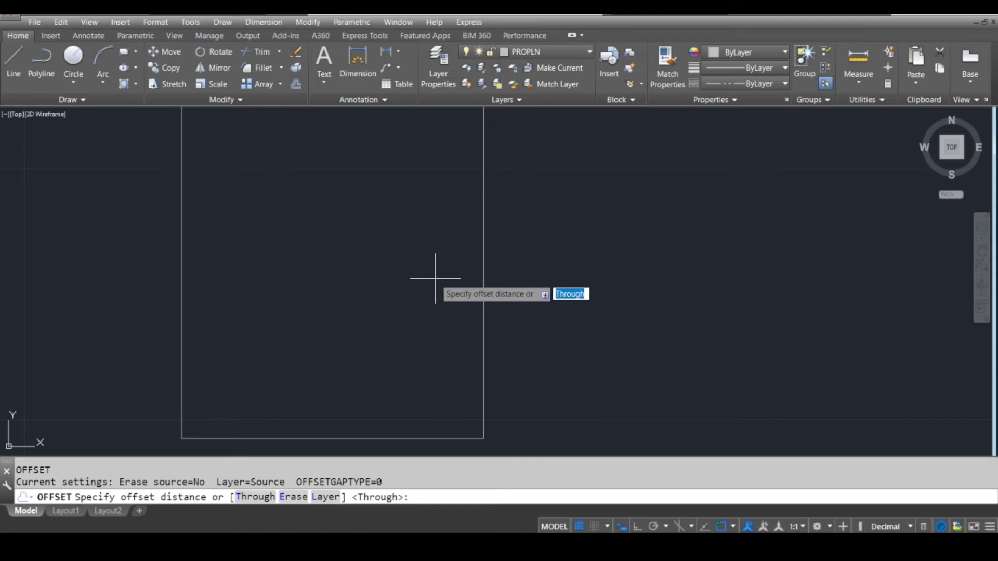
text(.15)
key(Return)
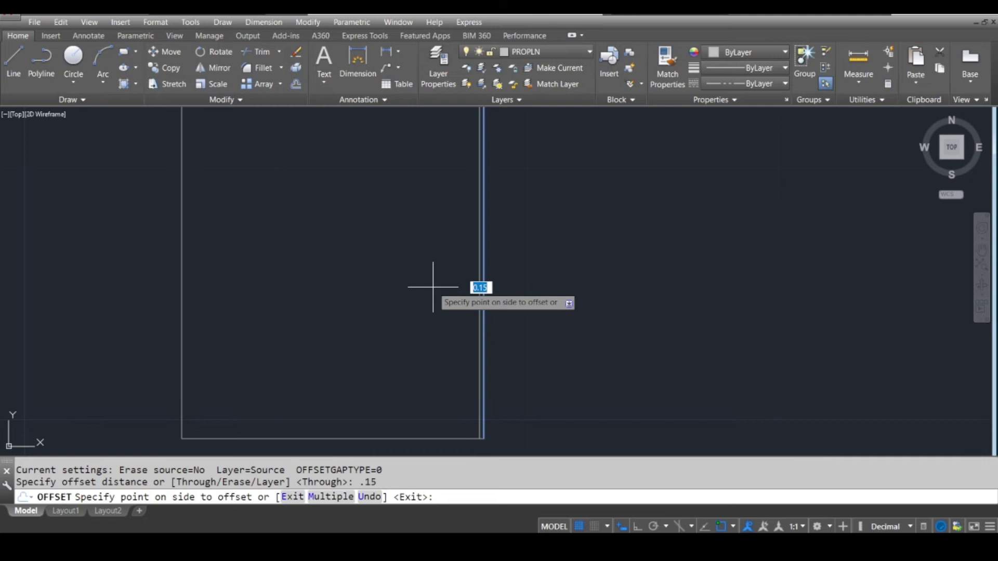
click(433, 287)
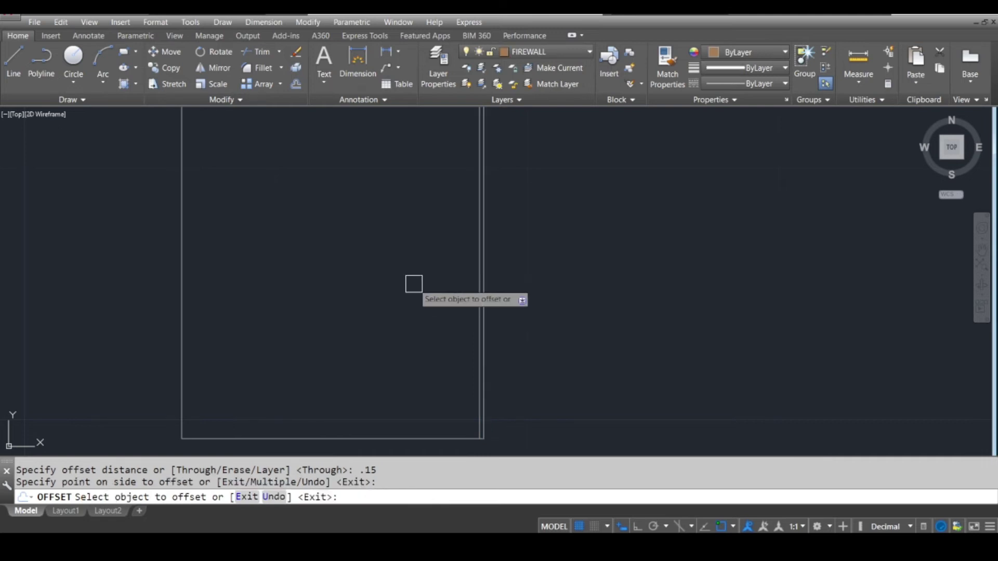
key(Return)
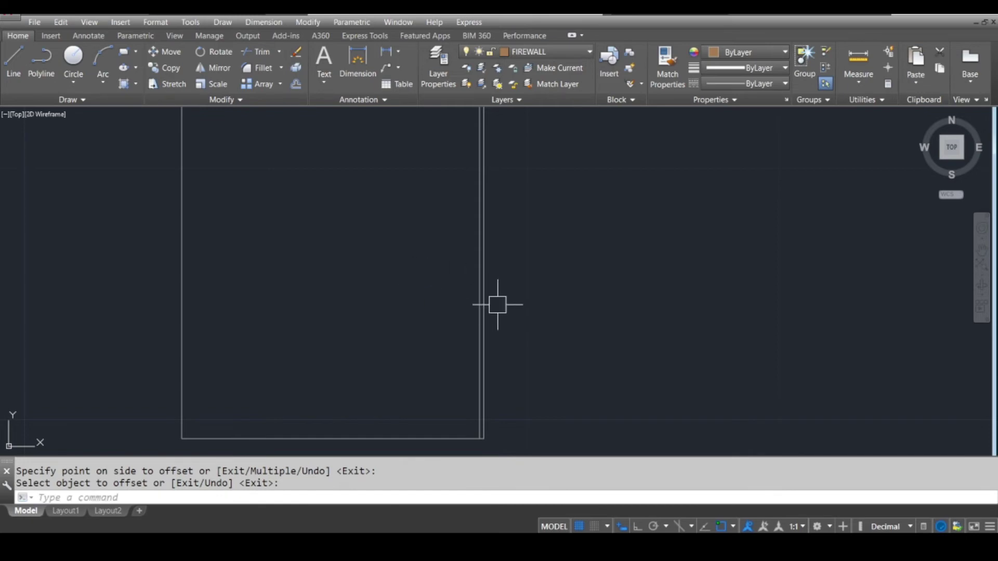
Move both parallel lines on the plan's right side to the FIREWALL layer.
scroll(497, 285, up, 1)
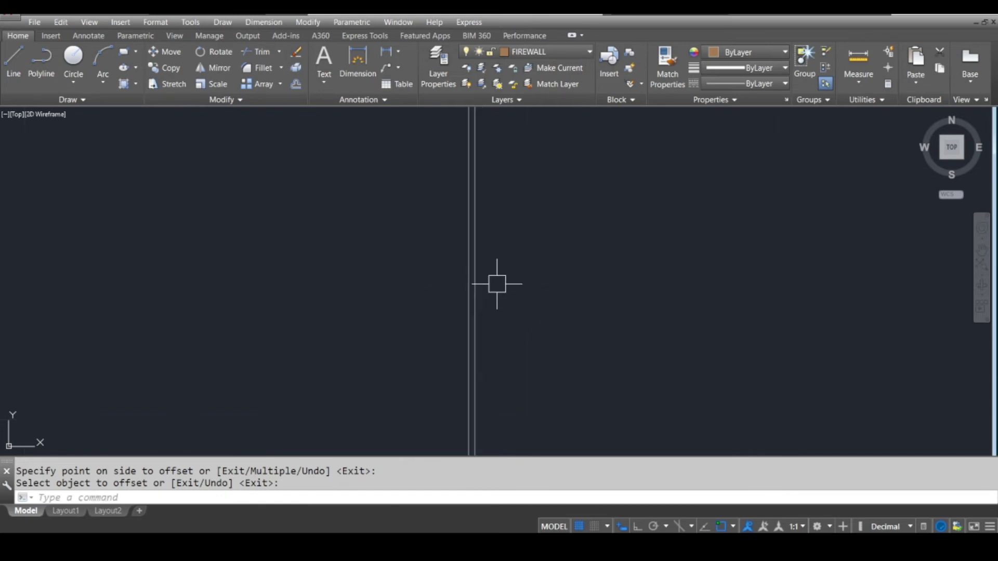
click(494, 279)
click(436, 253)
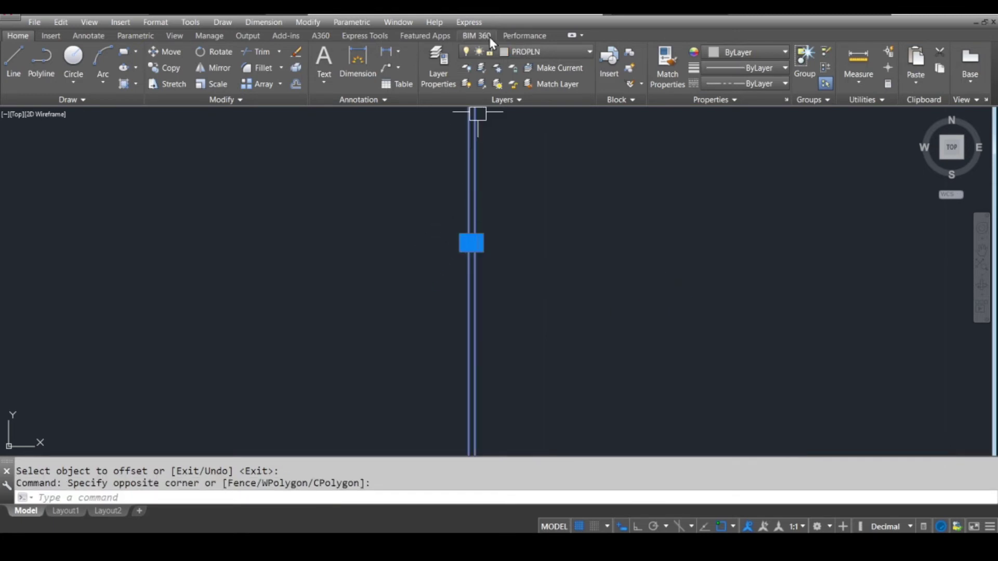
click(530, 52)
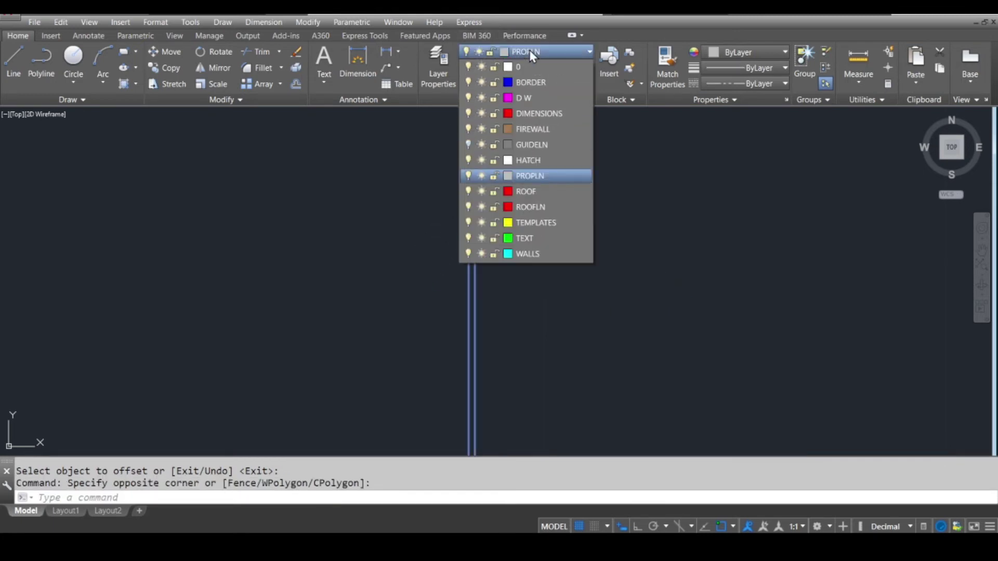
click(535, 129)
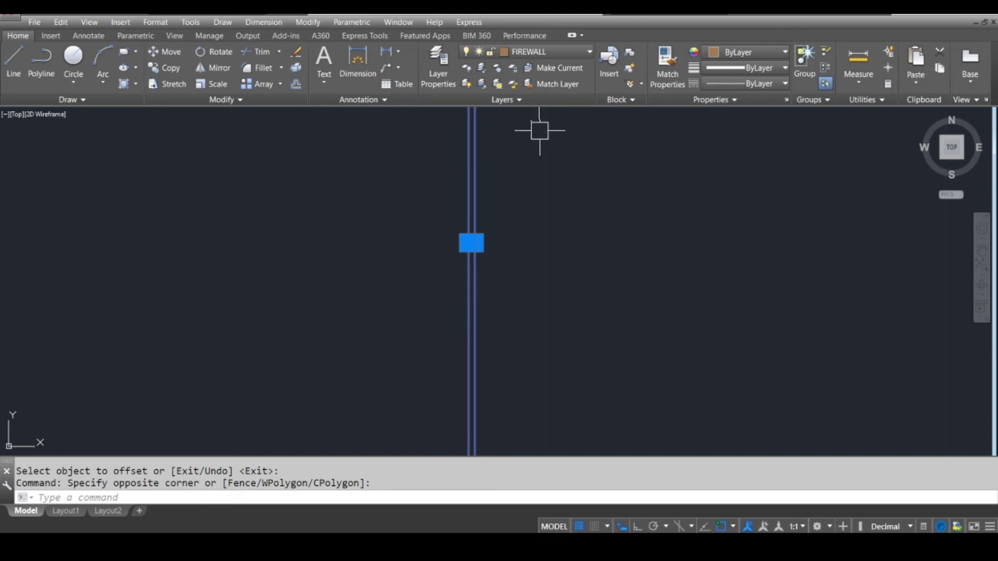
key(Escape)
click(606, 284)
click(606, 282)
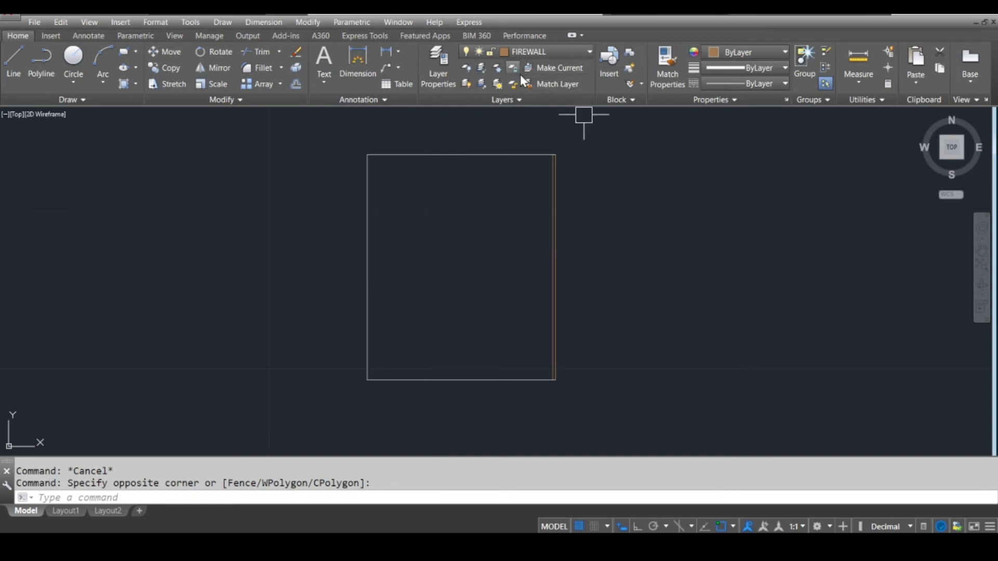
Turn off the PROPLN layer so only the two firewall lines are displayed.
click(523, 55)
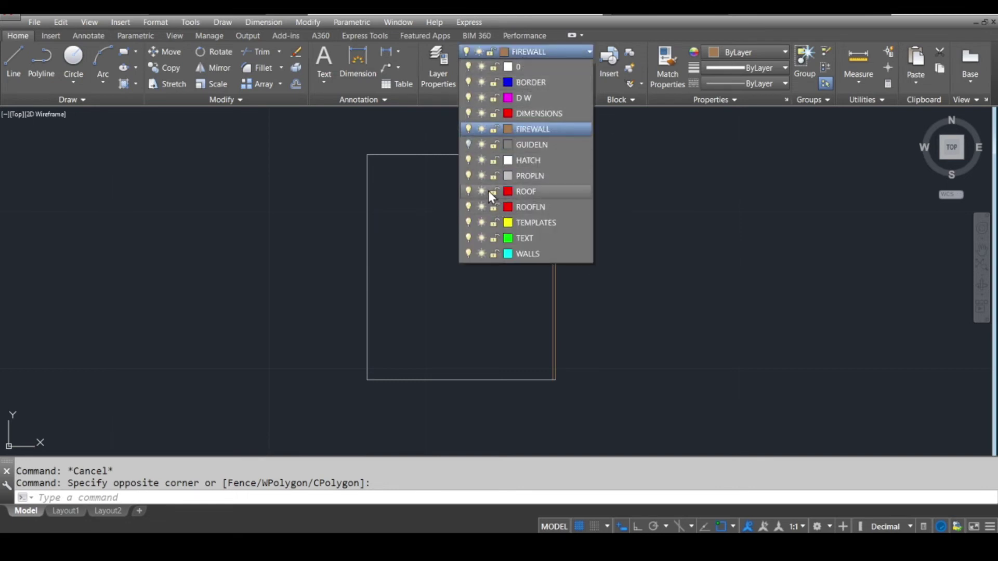
click(467, 176)
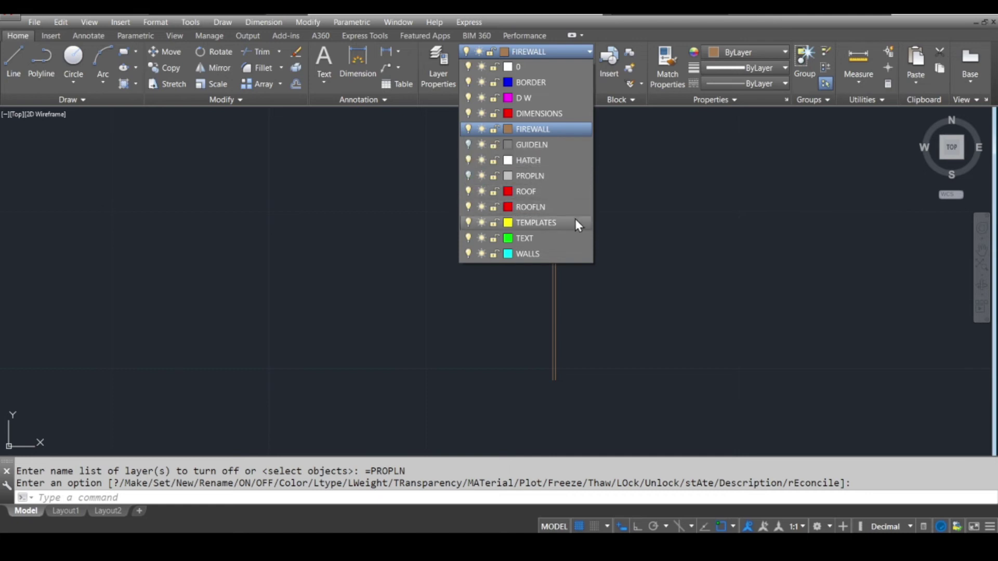
click(596, 304)
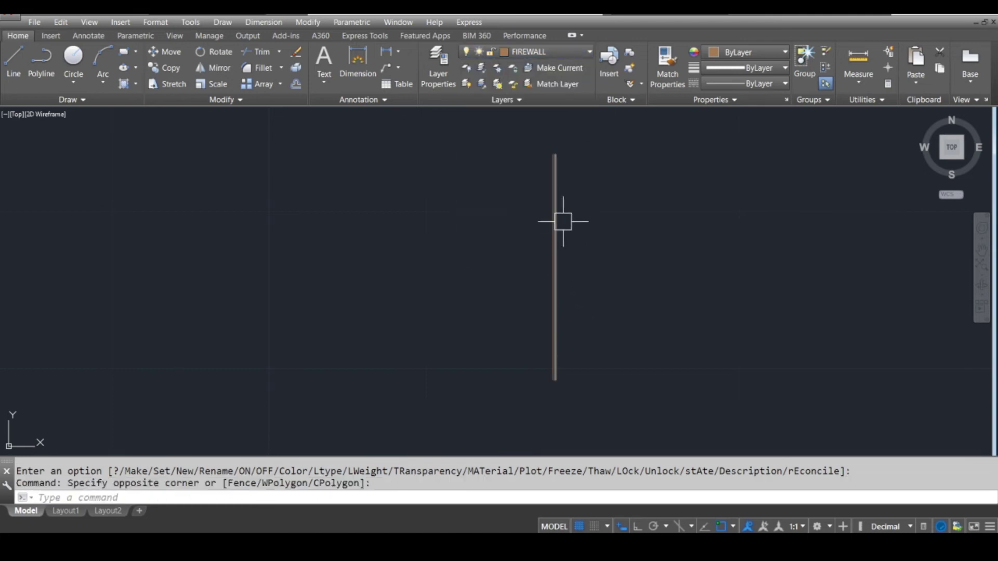
Draw a line joining the upper endpoints of the two firewall lines.
mouse_move(569, 214)
middle_down()
mouse_move(555, 314)
mouse_move(583, 222)
middle_up()
scroll(543, 245, up, 2)
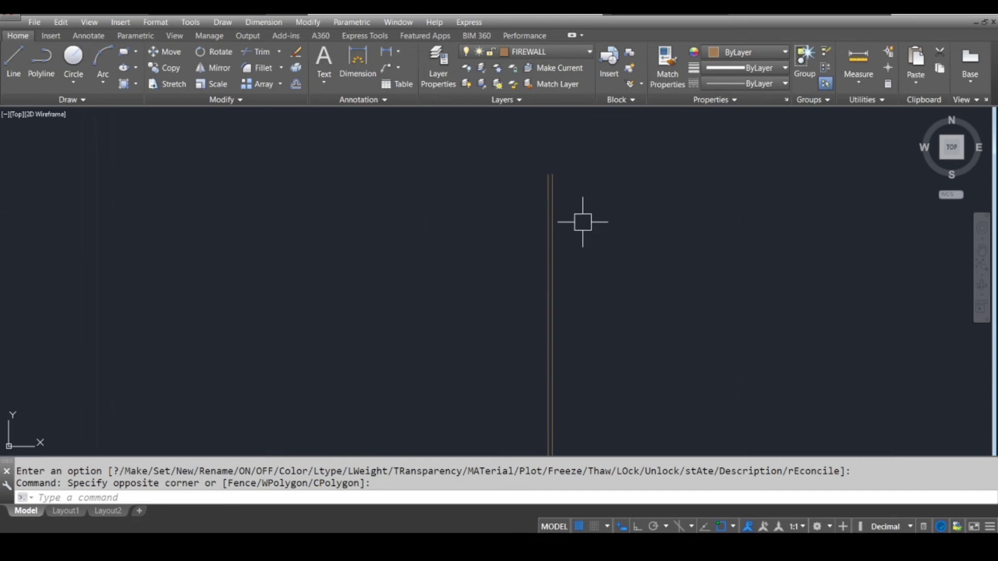
middle_drag(578, 317, 585, 192)
mouse_move(592, 278)
middle_down()
mouse_move(594, 247)
mouse_move(591, 372)
middle_up()
text(L)
key(Return)
middle_drag(550, 160, 550, 227)
scroll(548, 193, up, 5)
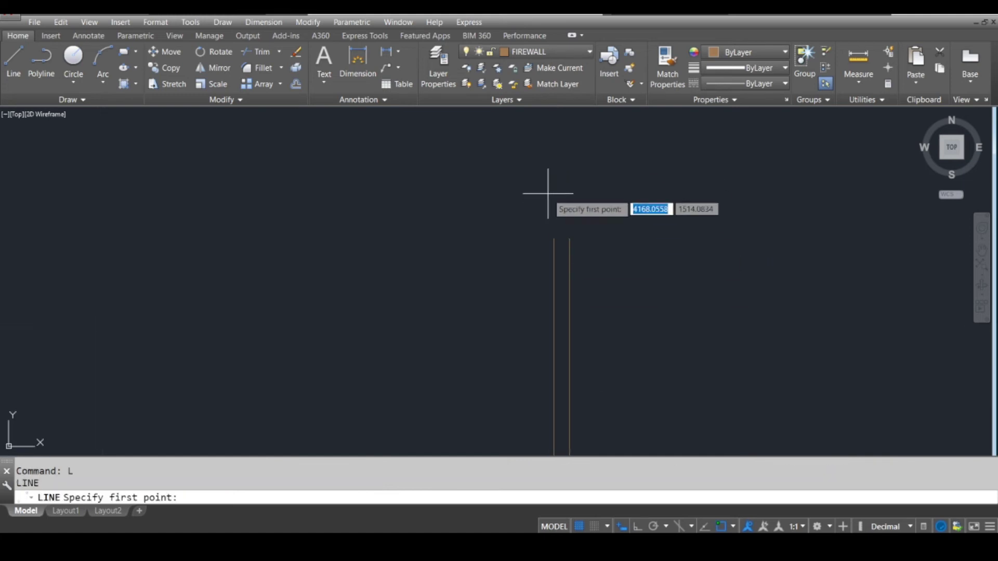
click(554, 239)
click(569, 239)
scroll(570, 213, down, 4)
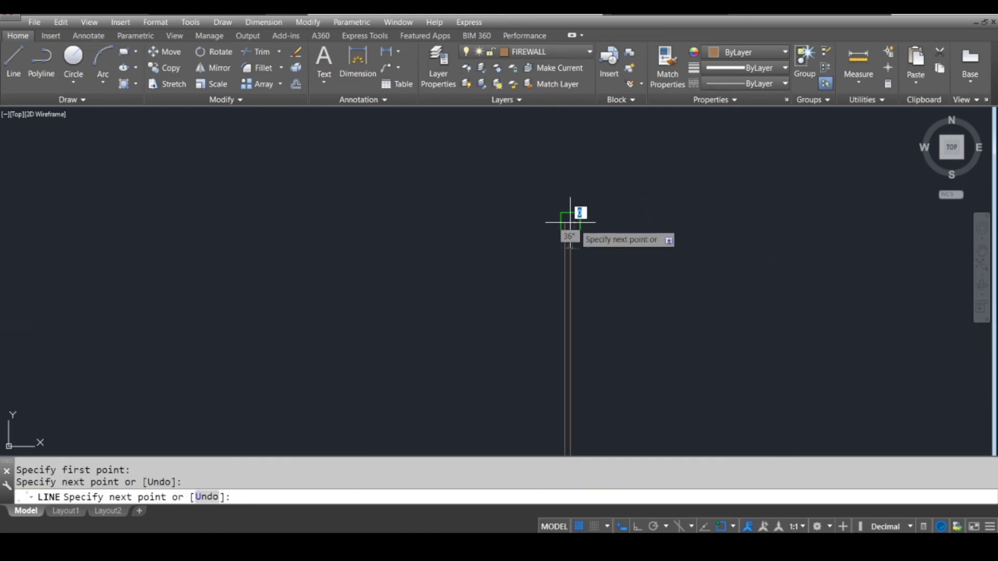
key(Return)
Draw a line joining the lower endpoints of the two firewall lines to close the wall outline.
middle_drag(578, 265, 568, 177)
scroll(569, 195, down, 5)
middle_drag(572, 315, 572, 257)
scroll(564, 337, up, 9)
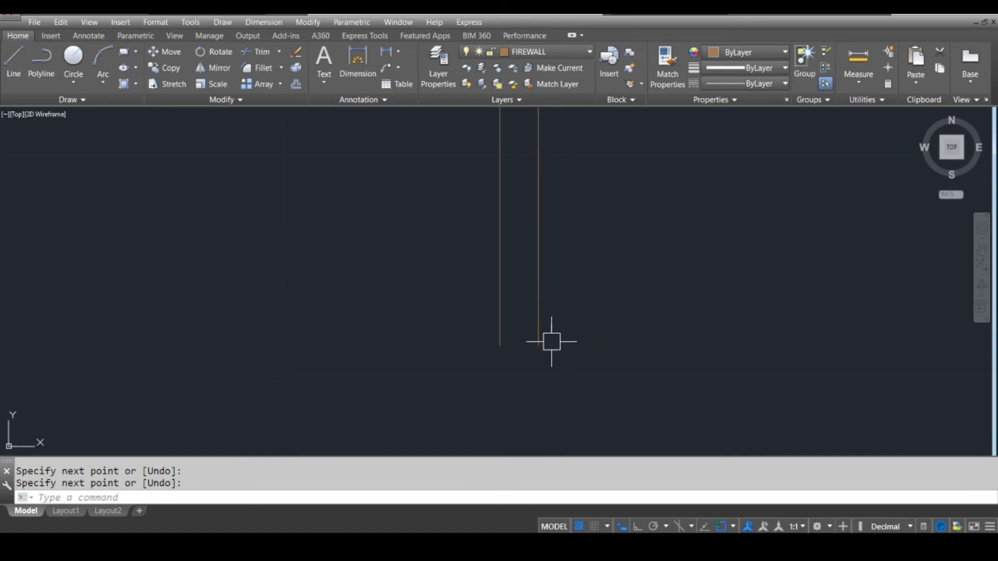
key(Return)
click(538, 346)
click(500, 346)
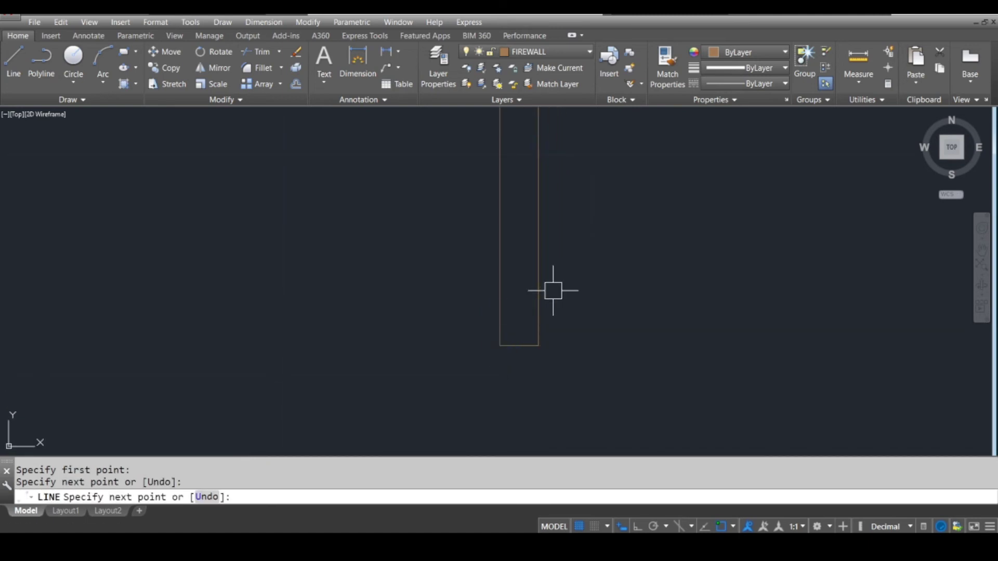
key(Return)
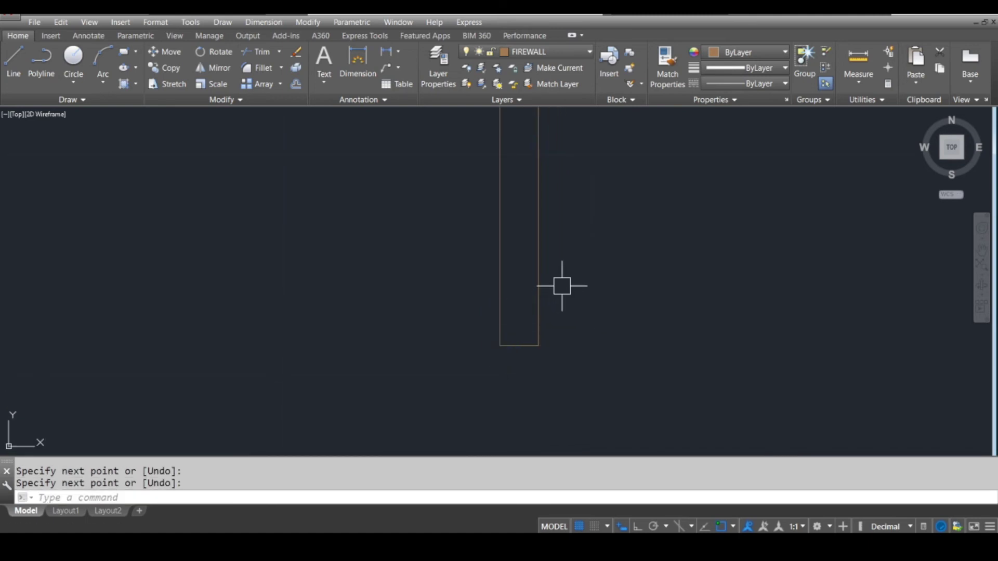
Turn the GUIDELN and PROPLN layers back on to display the complete grid with the firewall.
scroll(576, 286, down, 10)
middle_drag(612, 239, 567, 348)
scroll(567, 348, down, 2)
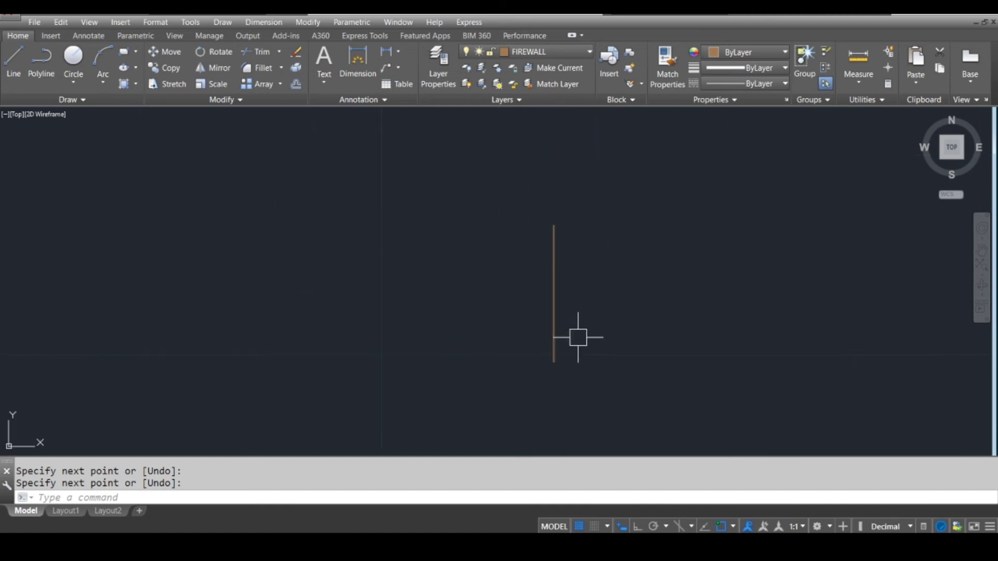
scroll(578, 338, up, 3)
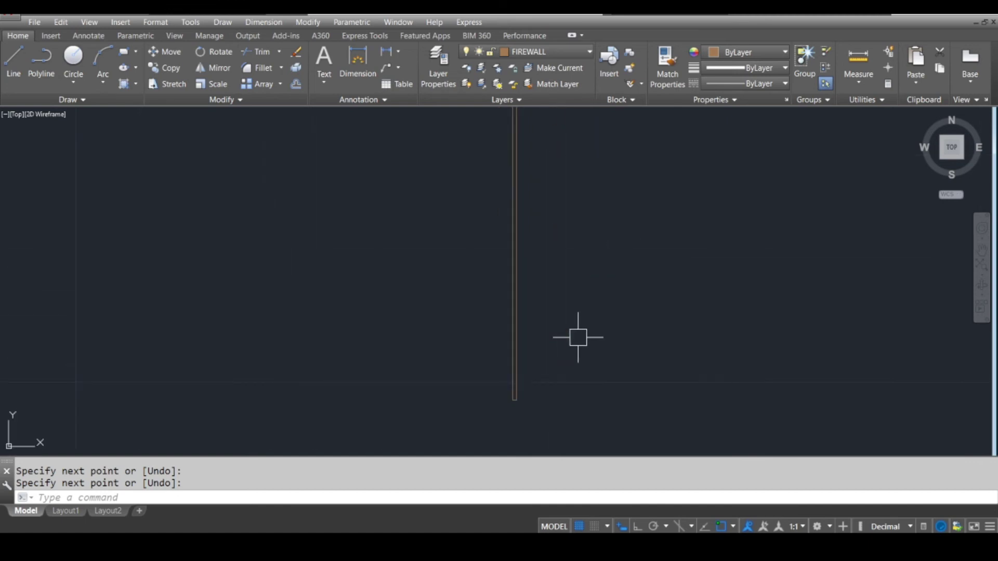
click(546, 52)
click(468, 145)
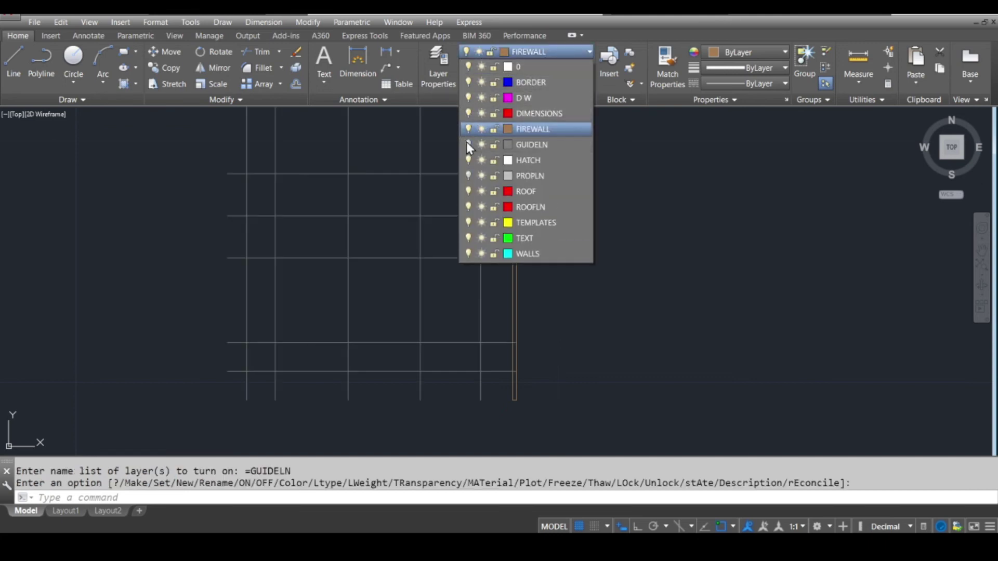
click(468, 176)
scroll(557, 312, down, 2)
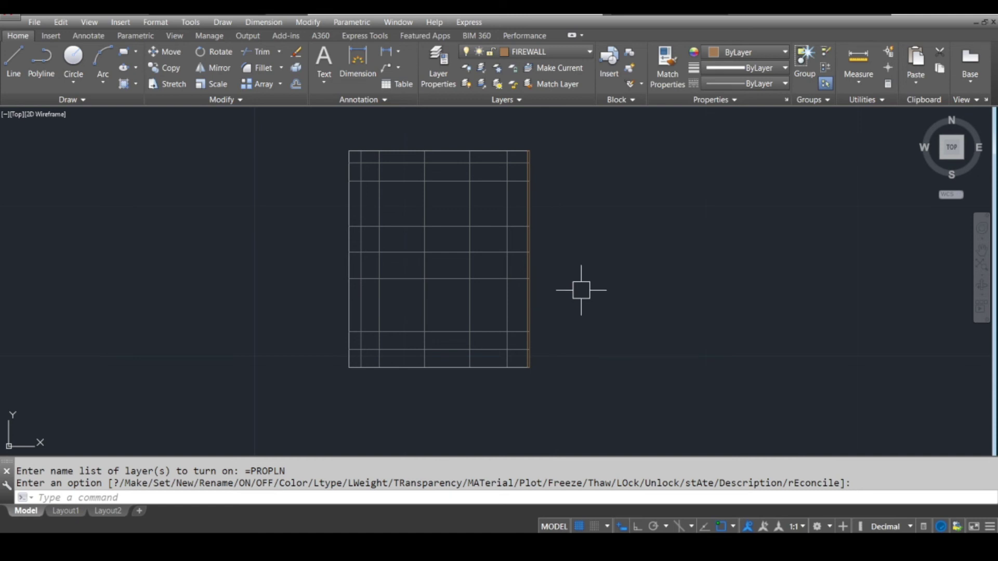
middle_drag(581, 288, 583, 303)
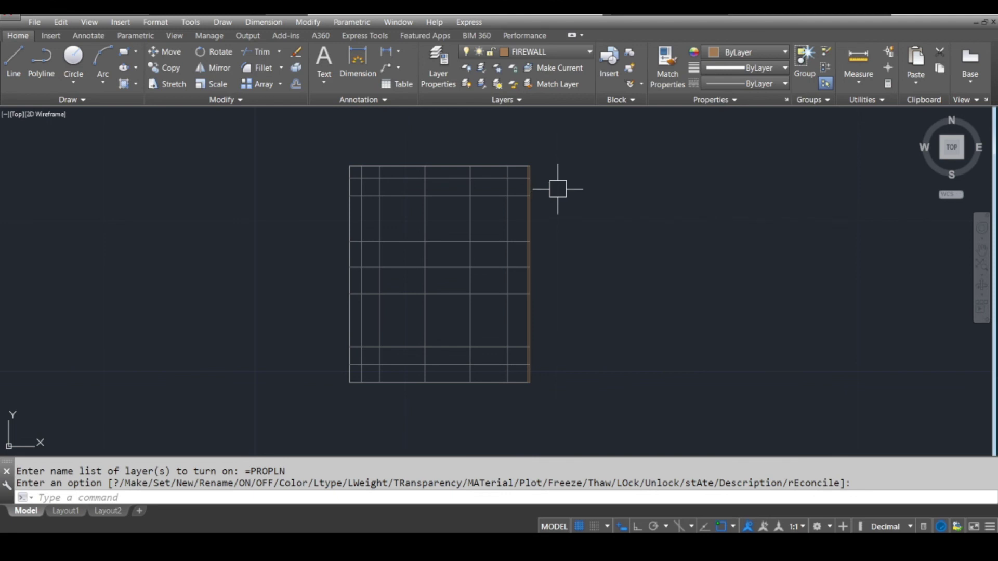
Turn off the GUIDELN and PROPLN layers one after the other to check the firewall alone, and turn both on again.
click(543, 52)
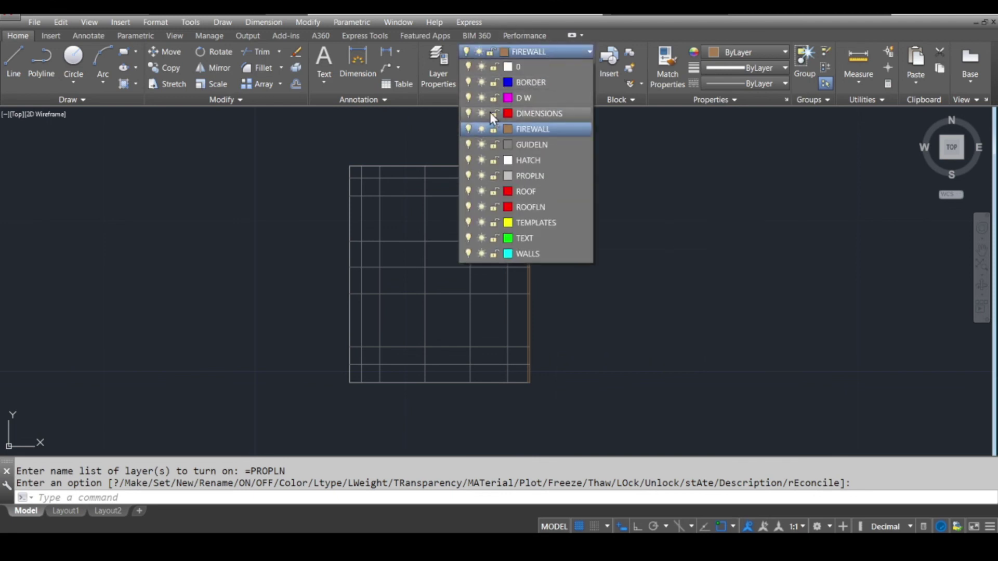
click(469, 145)
click(669, 194)
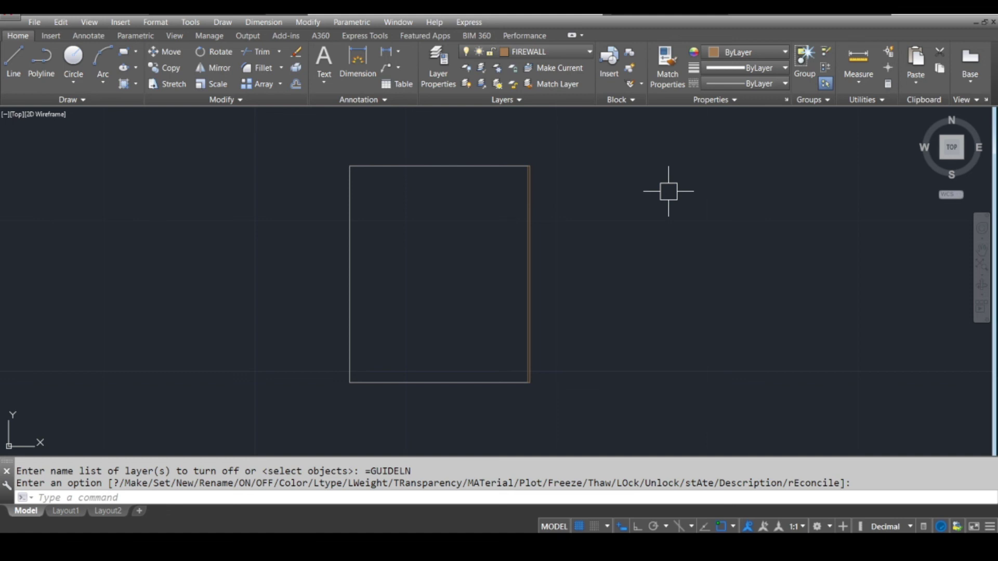
click(536, 49)
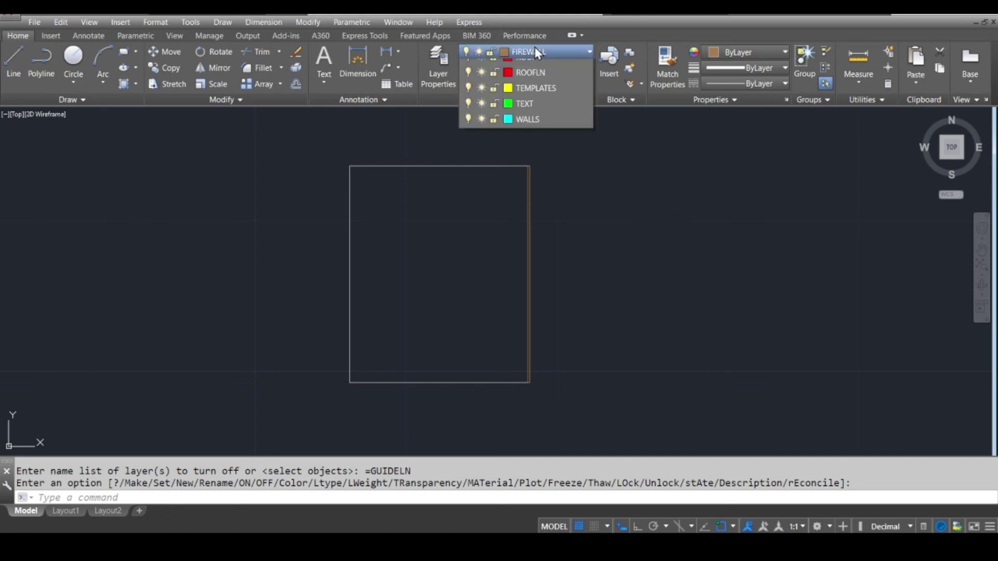
click(468, 177)
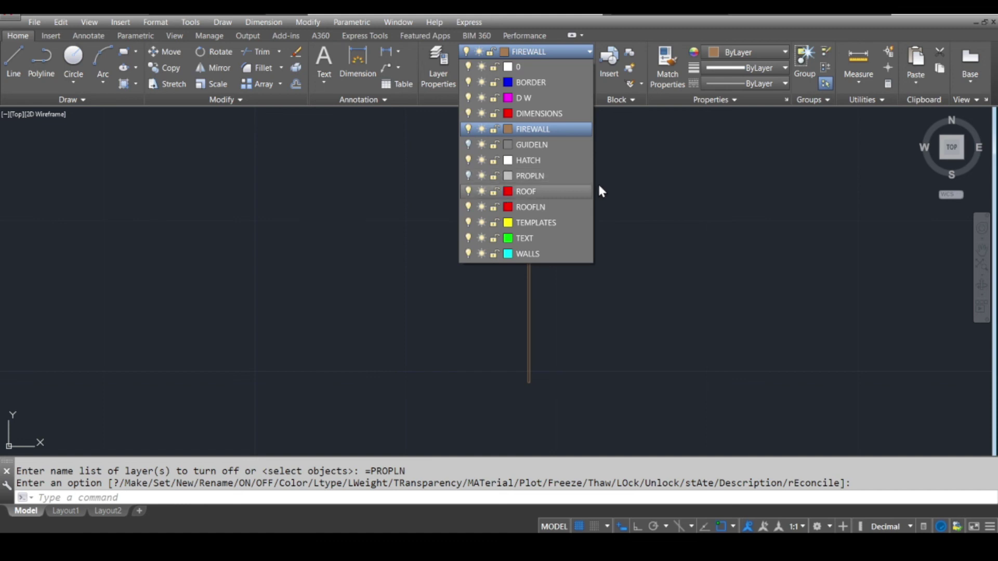
click(467, 146)
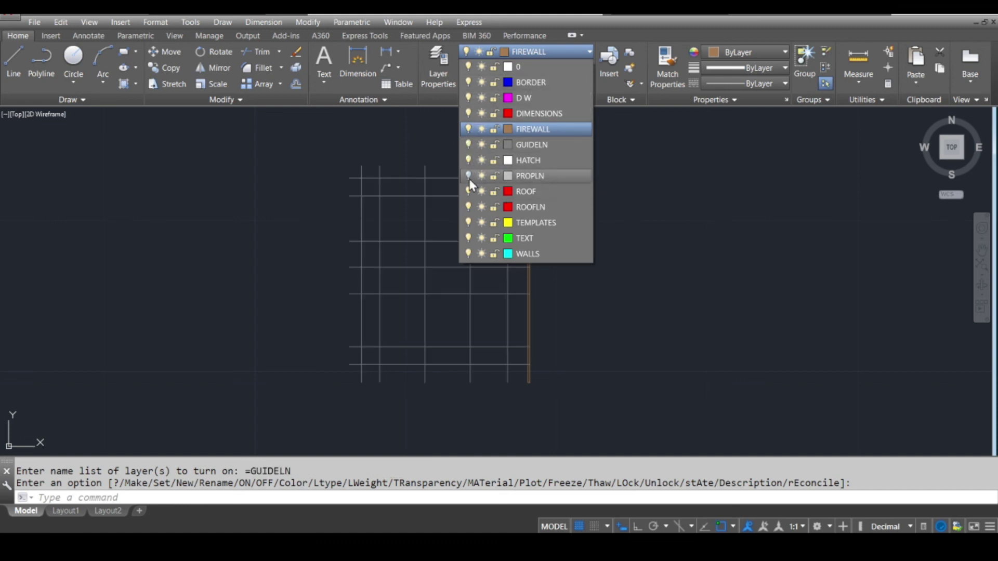
click(472, 176)
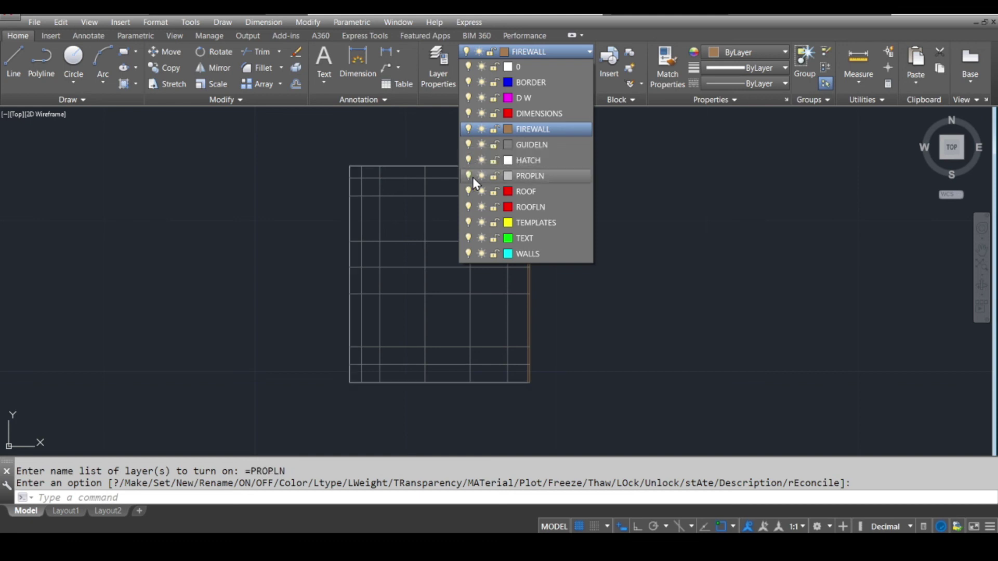
click(638, 185)
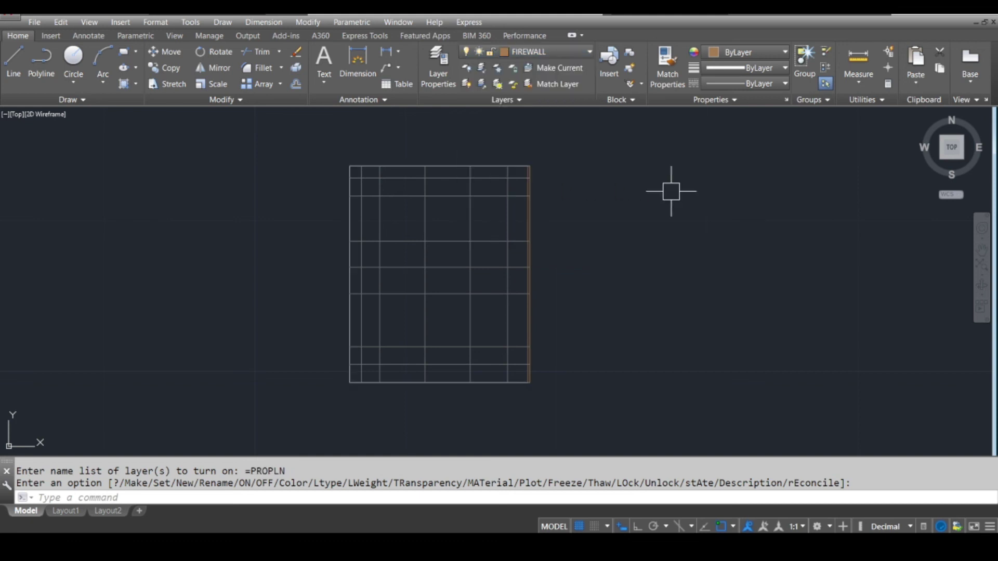
Check which layer the plan's top outer line belongs to and look over the grid's upper part.
scroll(560, 224, down, 2)
scroll(499, 216, up, 4)
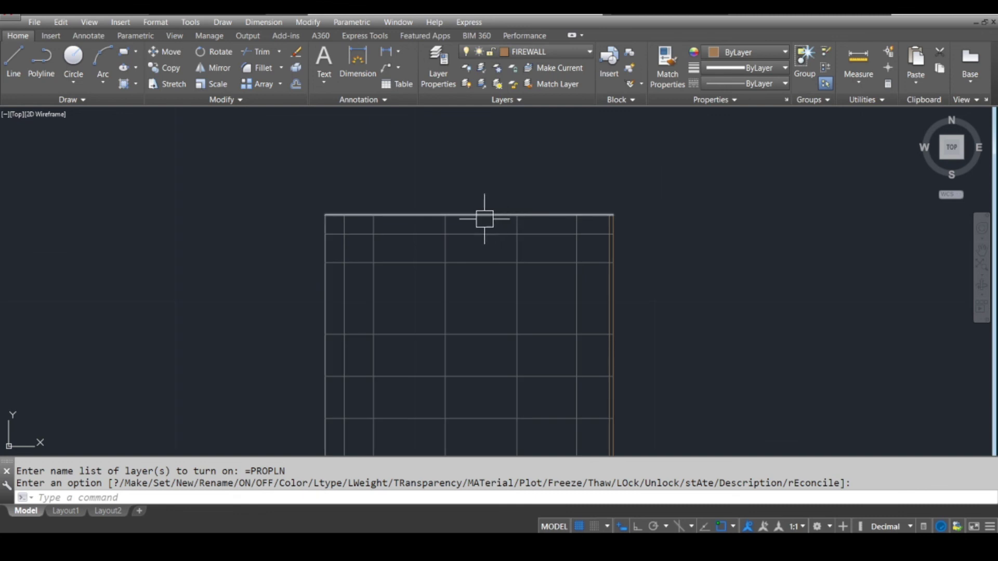
mouse_move(483, 217)
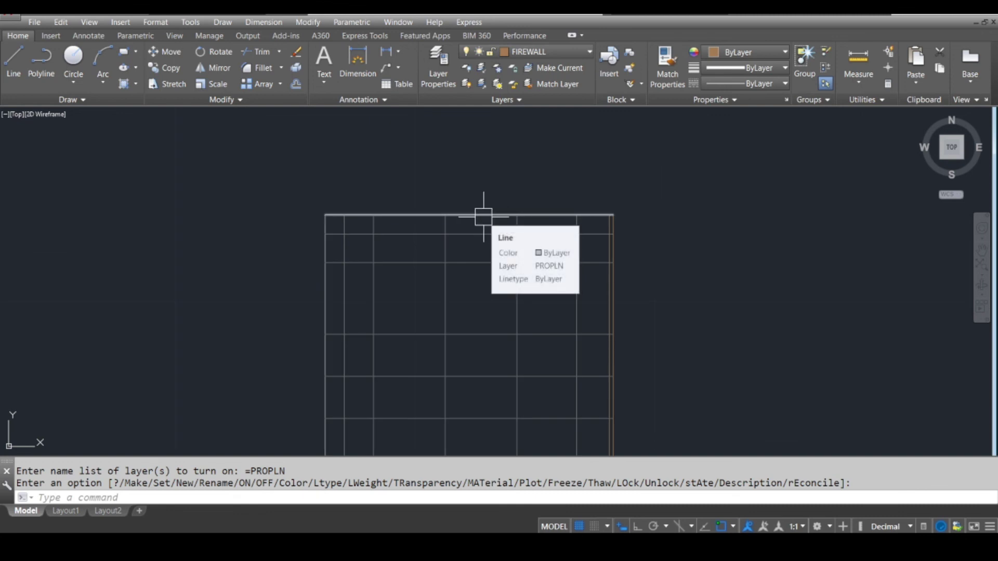
scroll(611, 250, up, 3)
scroll(600, 308, down, 3)
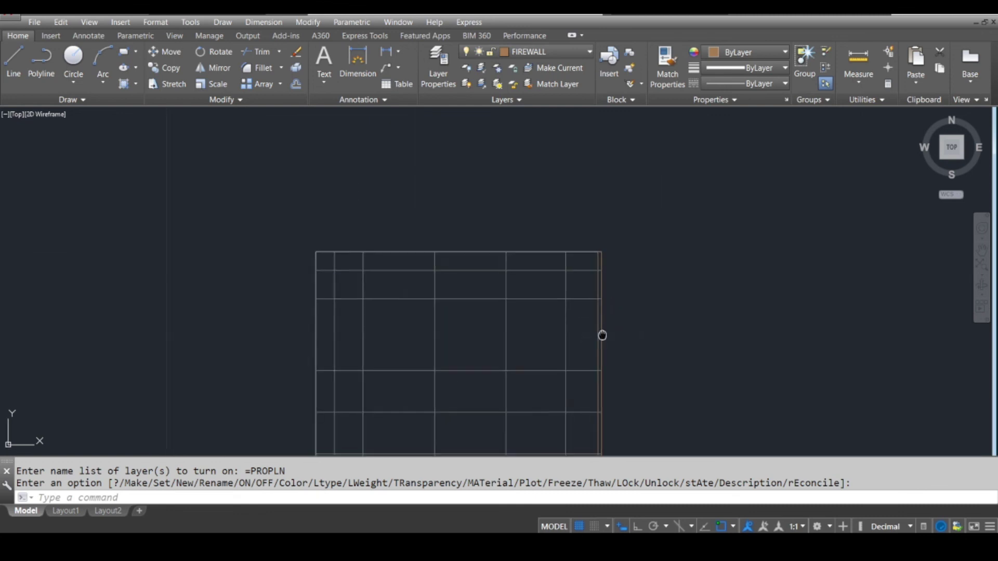
middle_drag(602, 336, 597, 262)
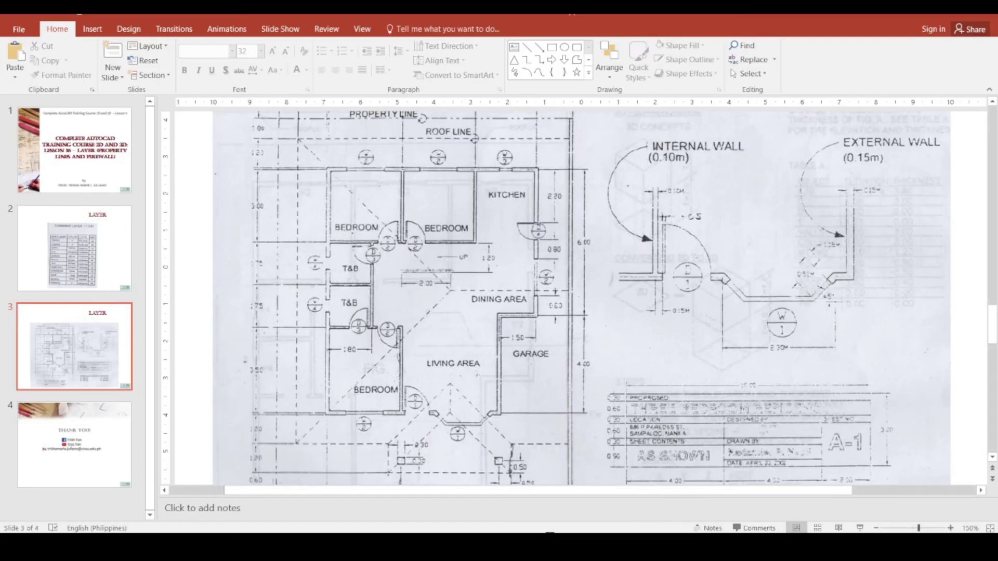
Switch to PowerPoint, look over the floor plan on slide 3 and advance to the closing slide.
scroll(678, 378, down, 3)
ctrl+scroll(678, 378, down, 5)
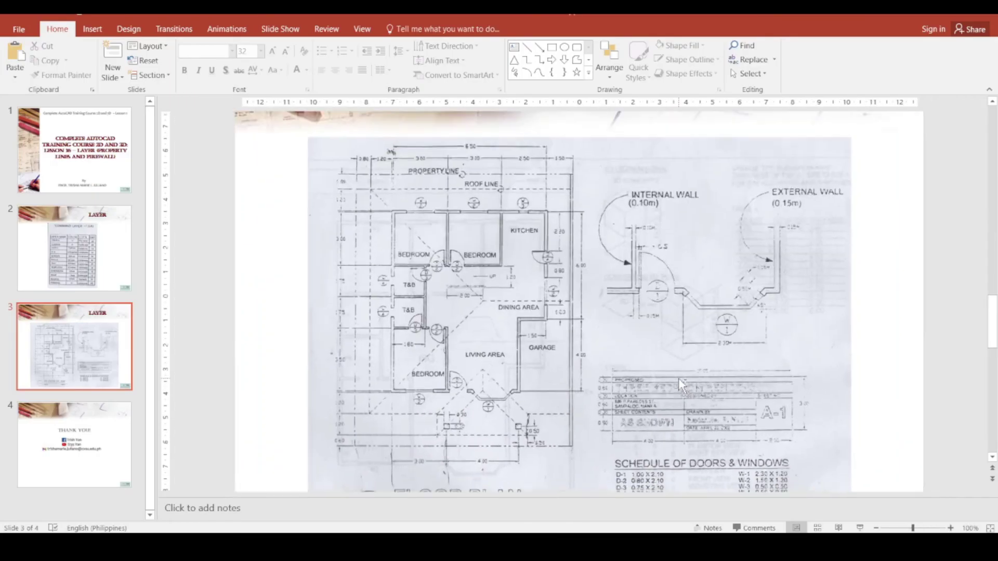
ctrl+scroll(678, 378, down, 2)
scroll(722, 360, down, 1)
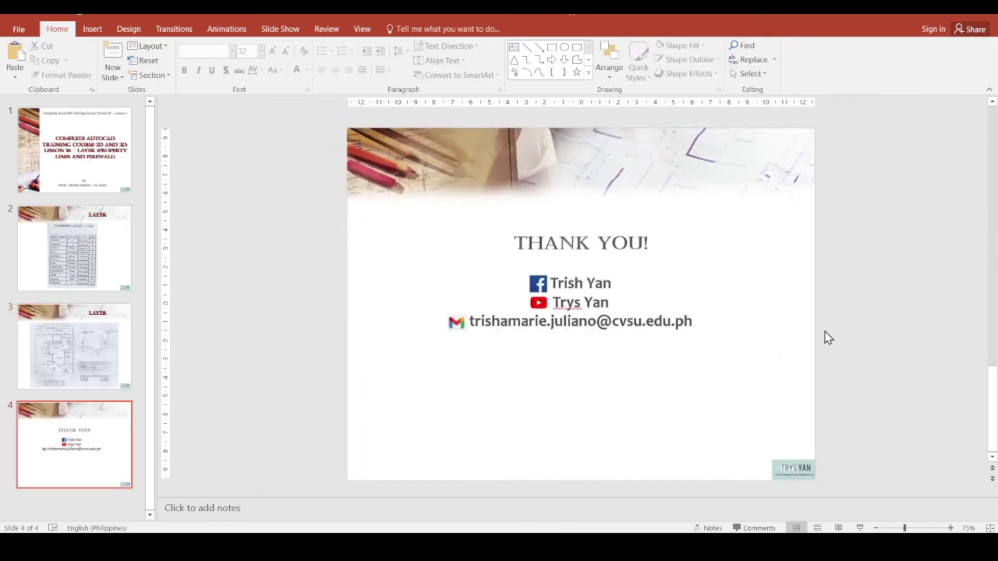